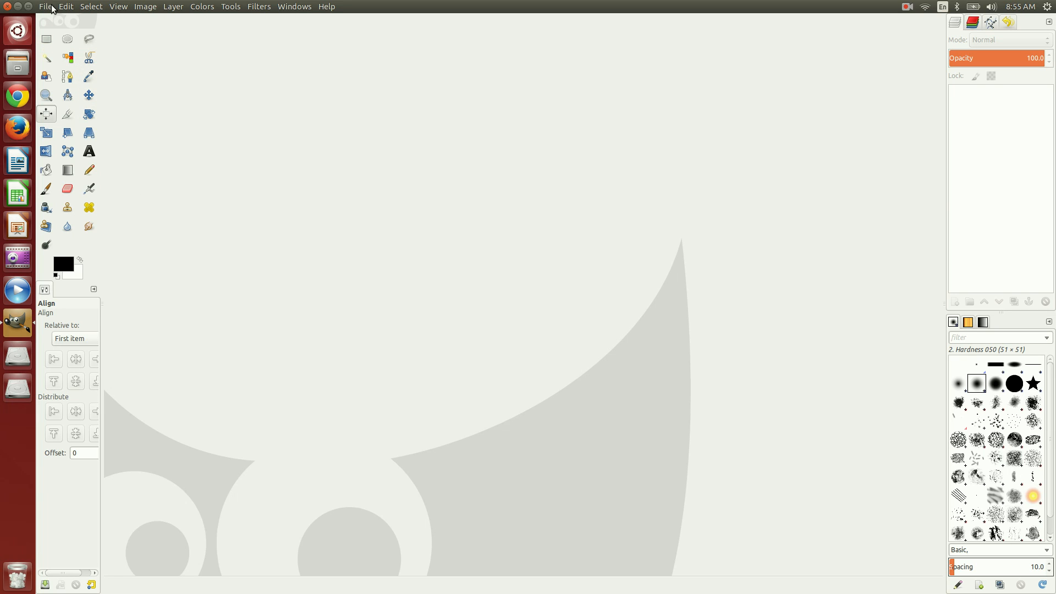
- Open the image 01Begin.xcf from the Downloads folder
click(46, 7)
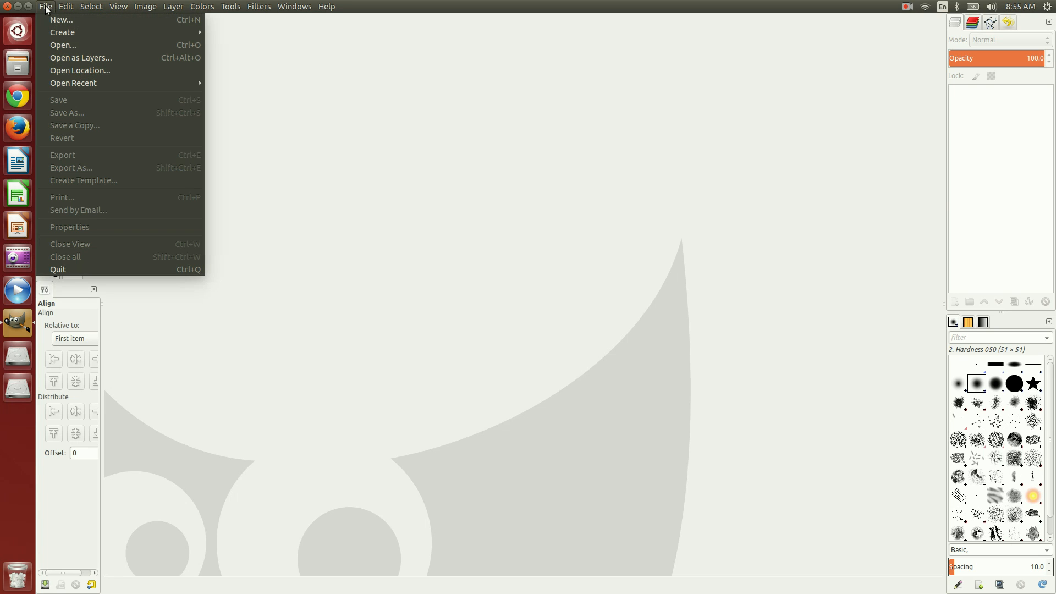
click(62, 45)
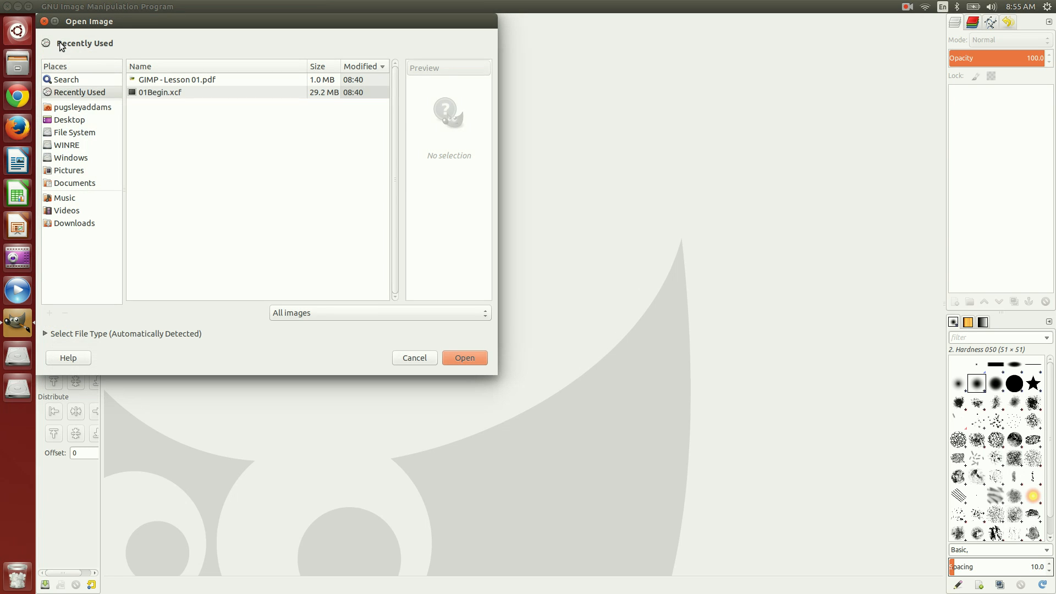
click(66, 224)
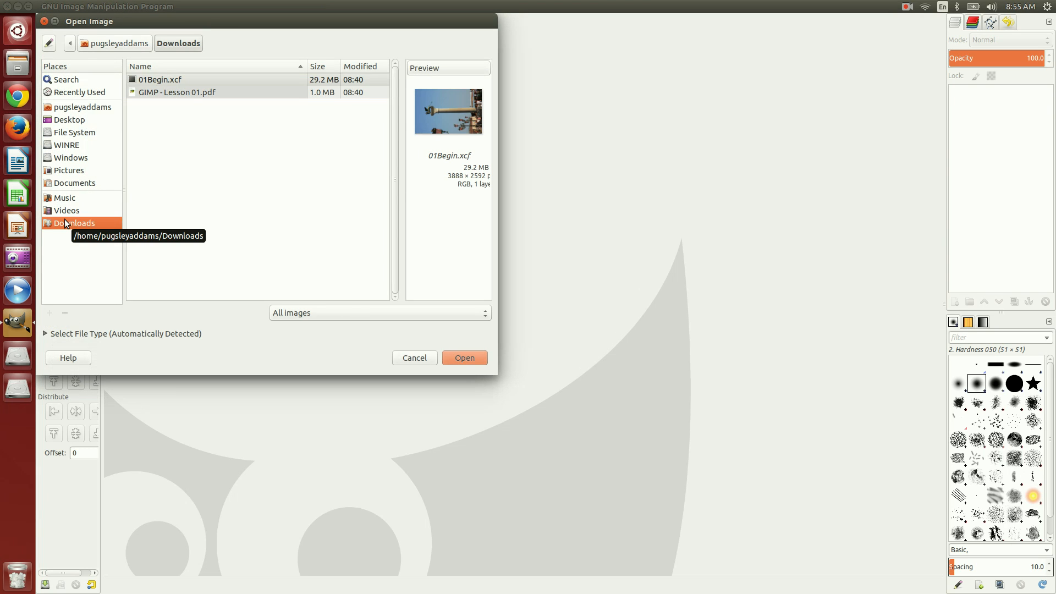
click(160, 82)
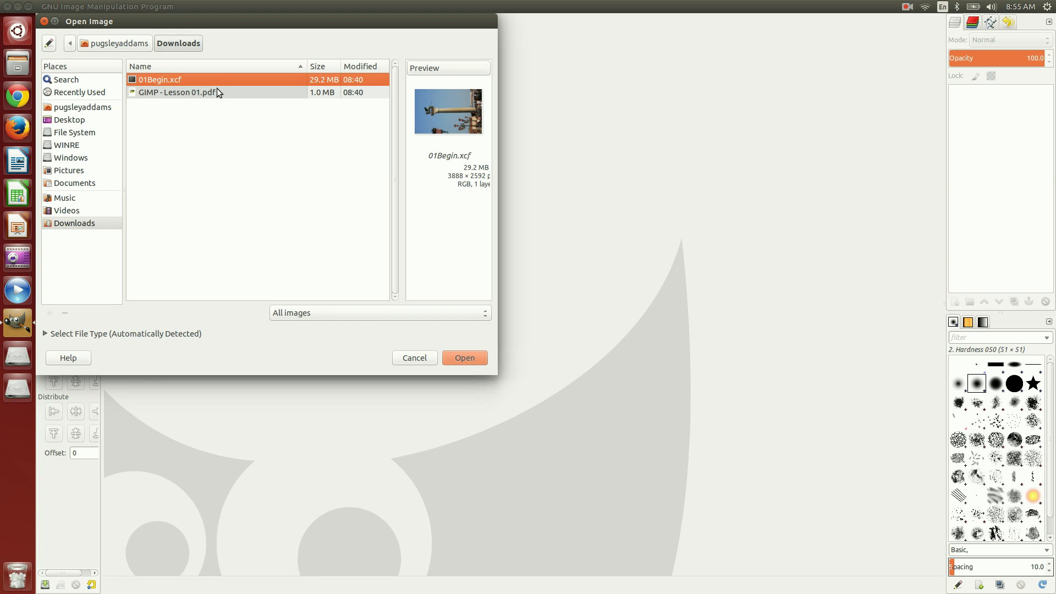
click(453, 357)
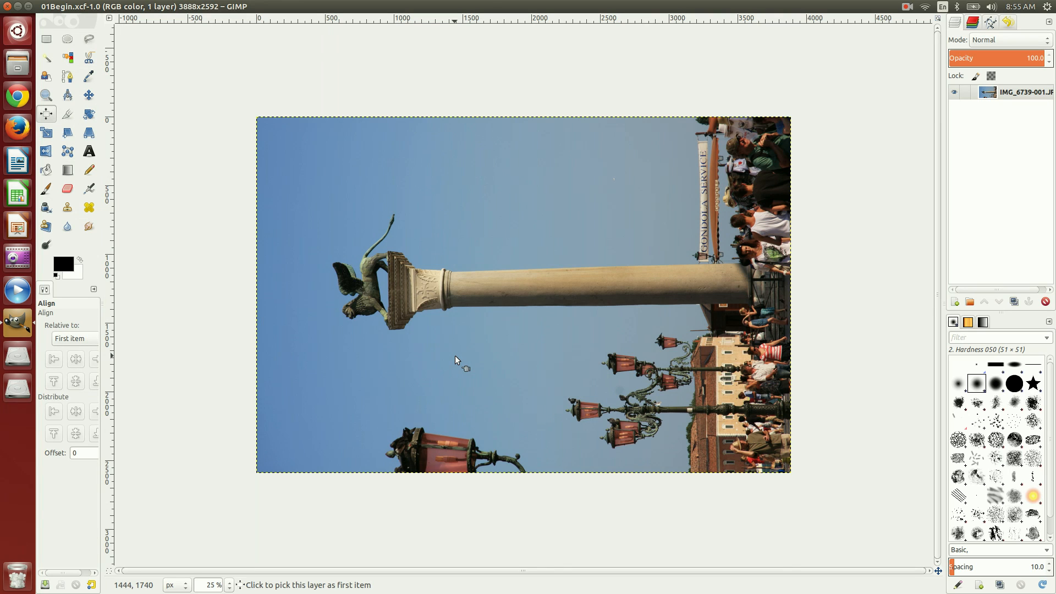
- Save the image as 01Begin.xcf in a new folder named Lesson01 inside Pictures
mouse_move(55, 8)
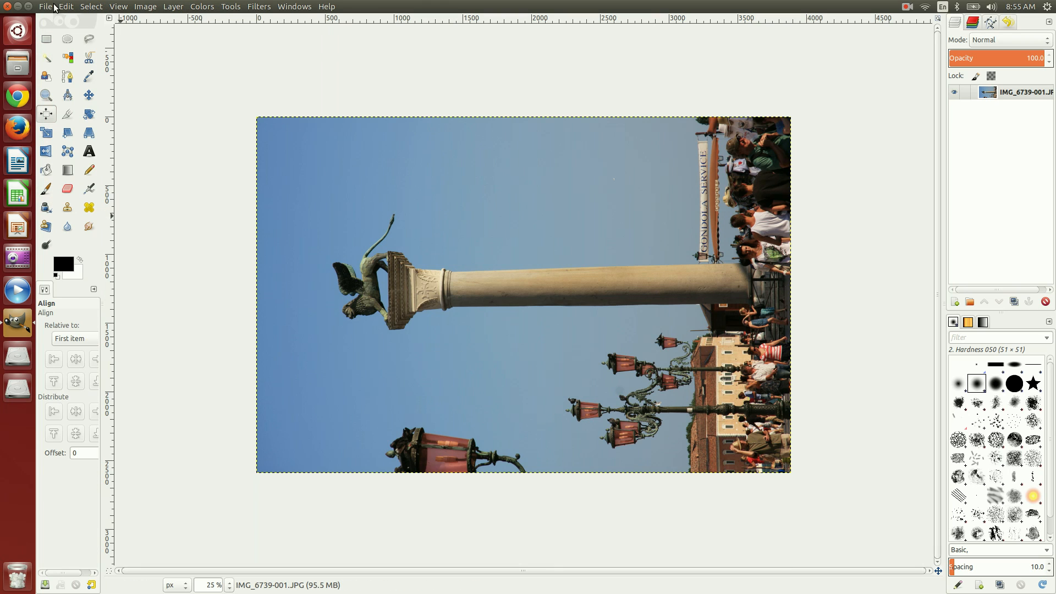
click(45, 6)
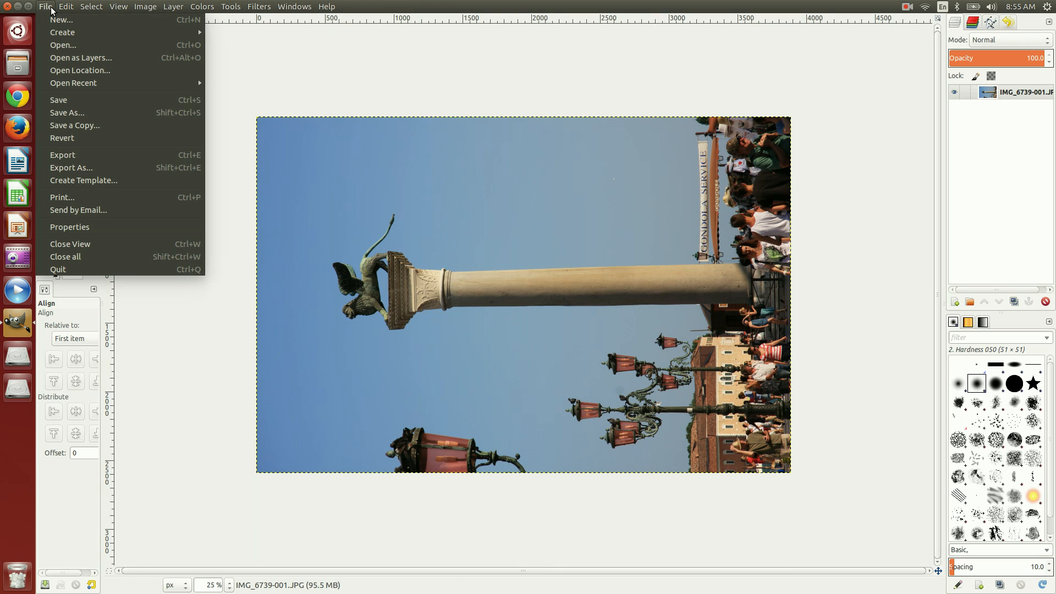
click(70, 114)
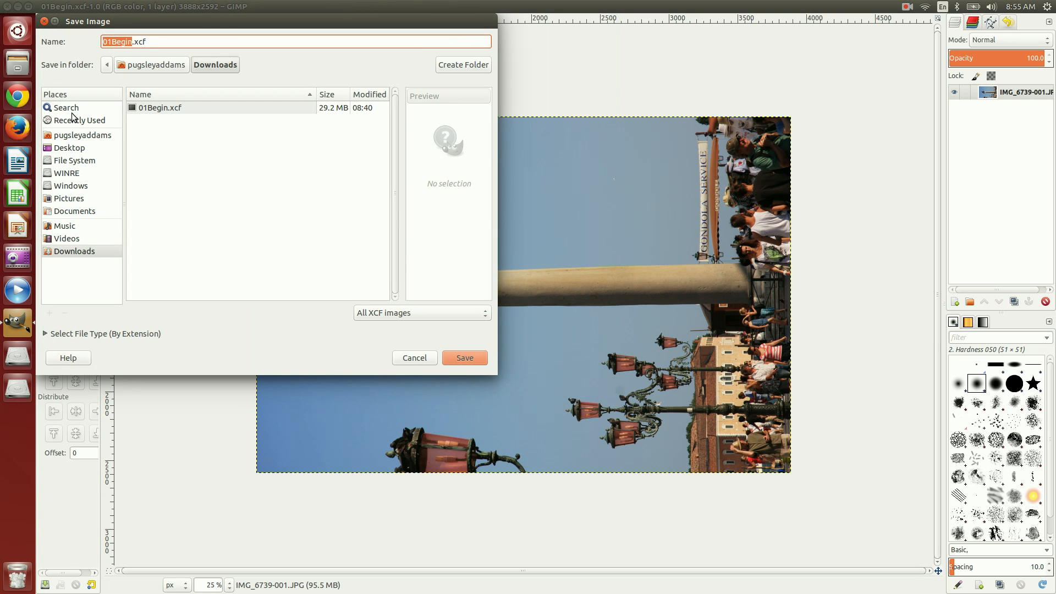
click(72, 199)
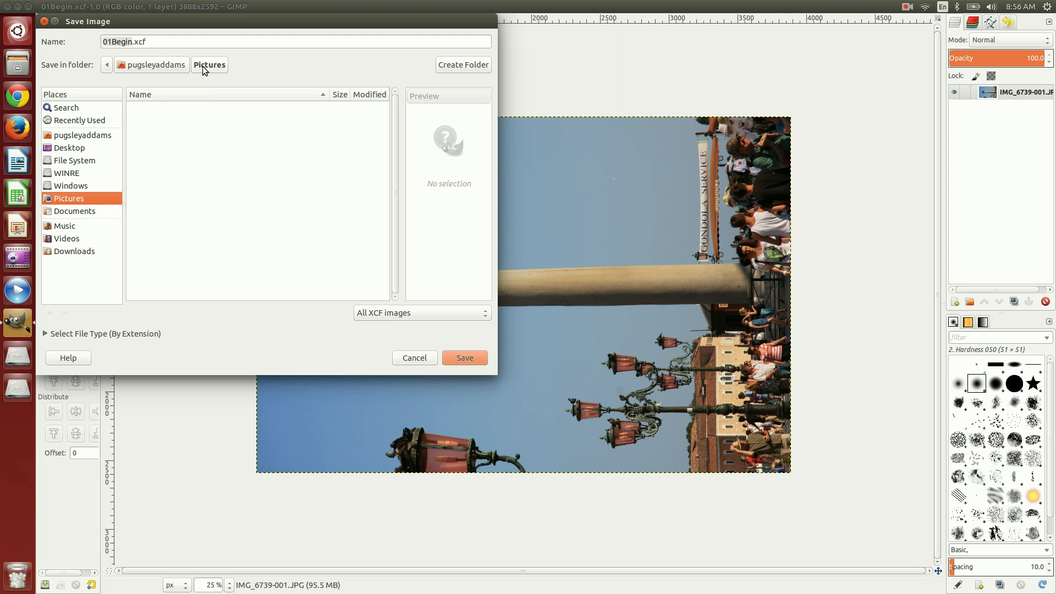
click(460, 65)
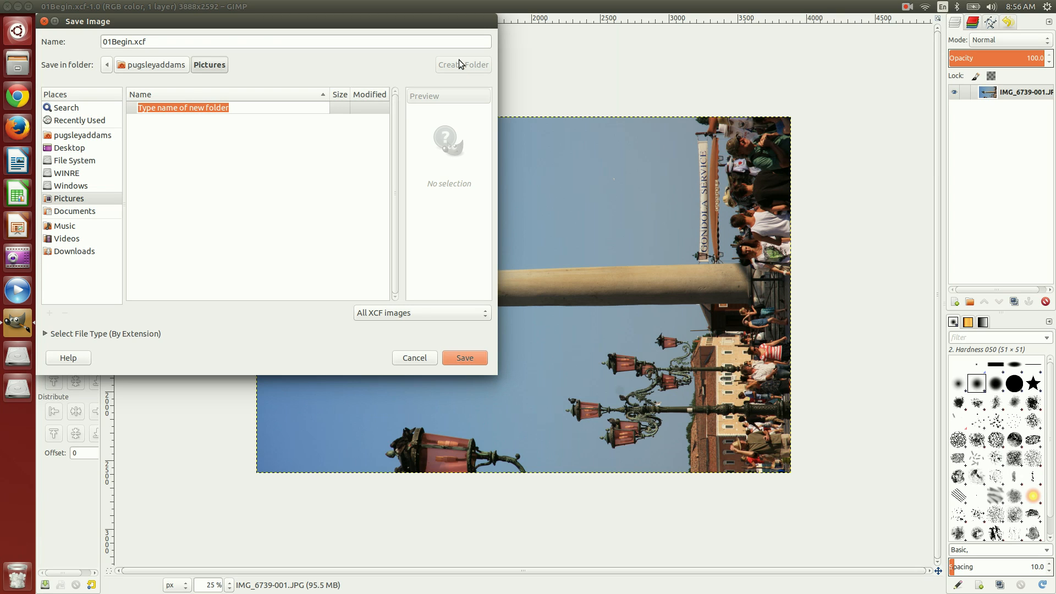
text(Lesso)
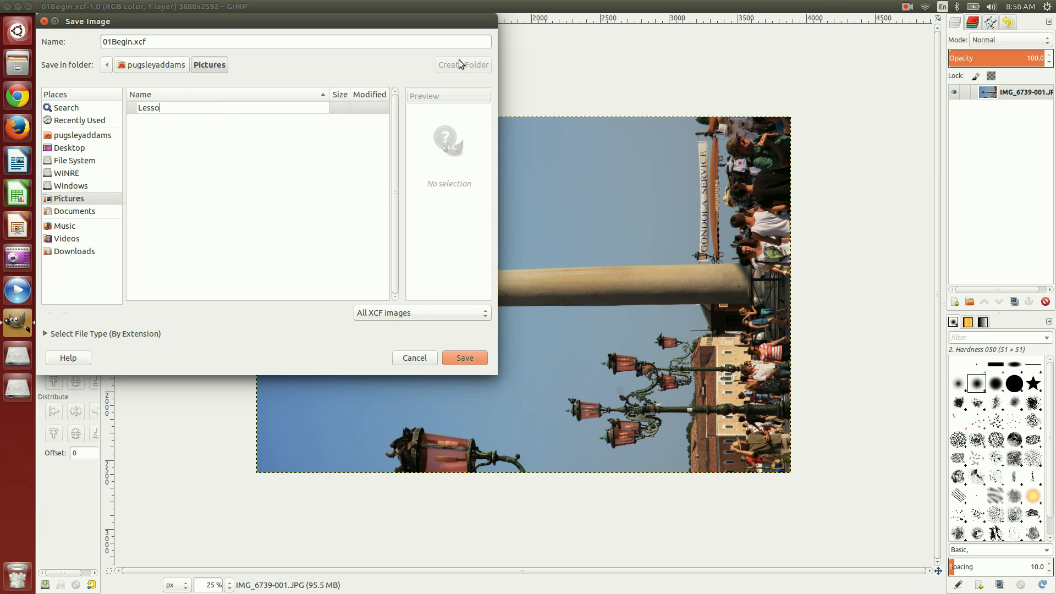
text(n01)
key(Return)
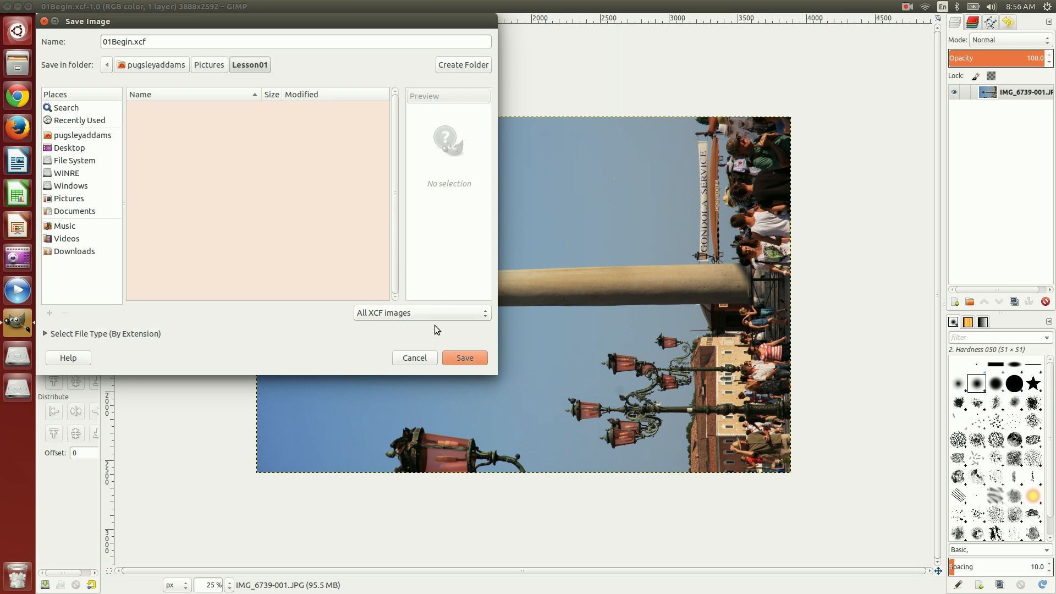
click(448, 356)
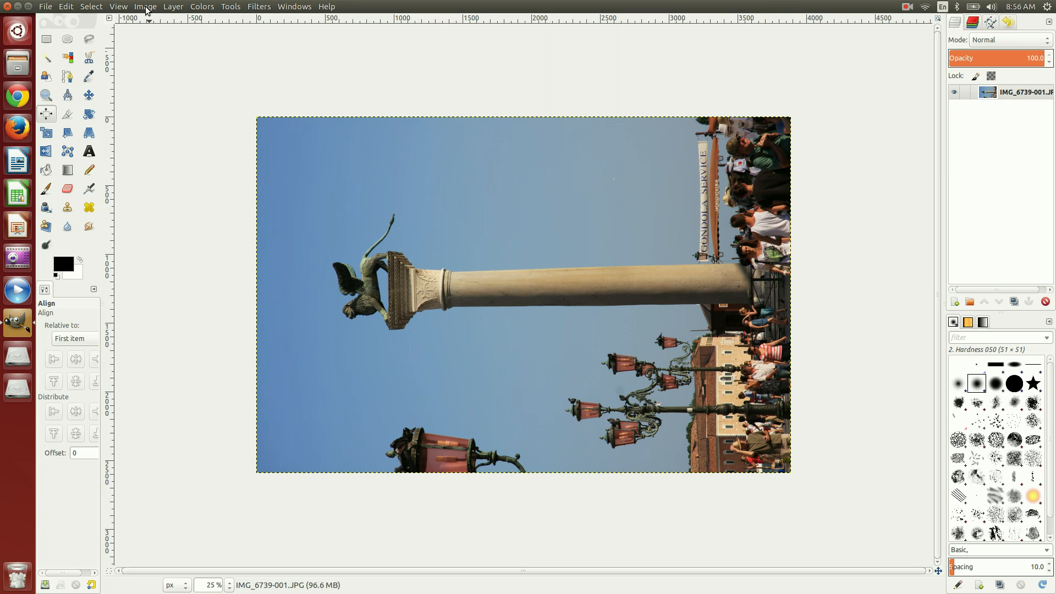
- Rotate the whole image 90° clockwise so the column stands upright
click(147, 8)
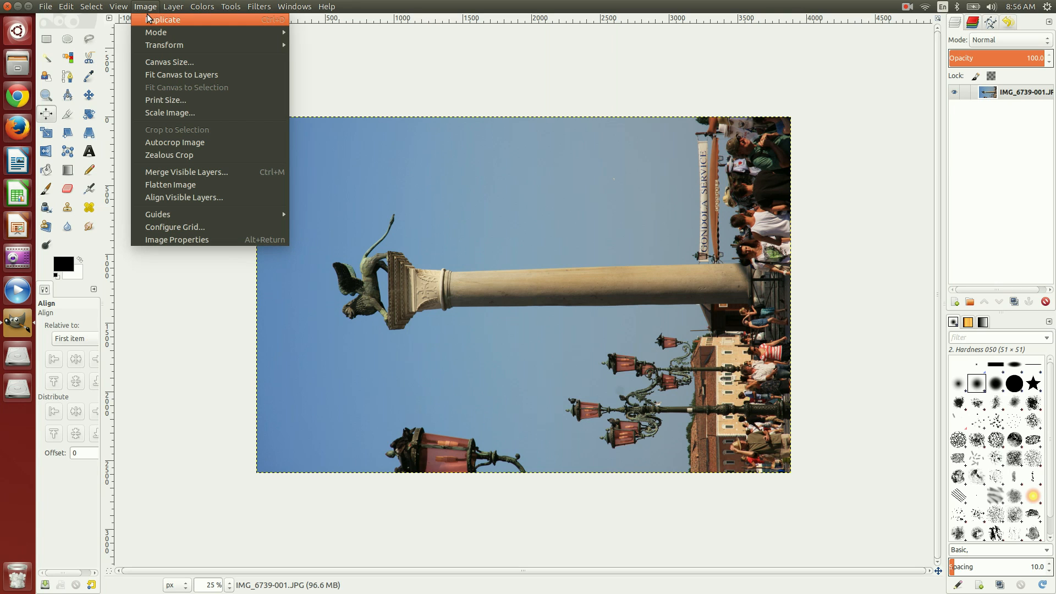
mouse_move(162, 50)
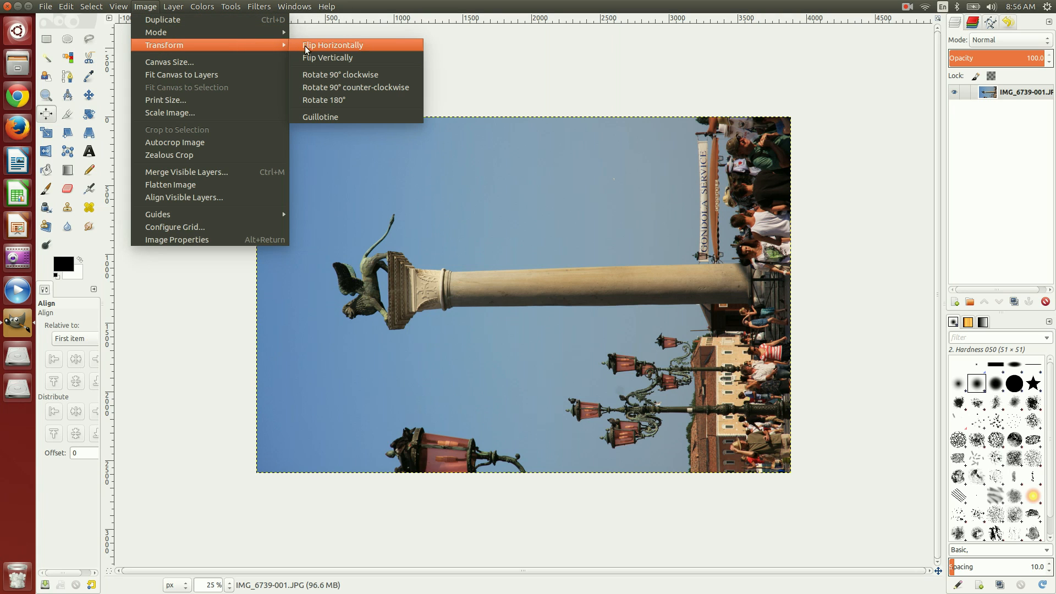
click(358, 75)
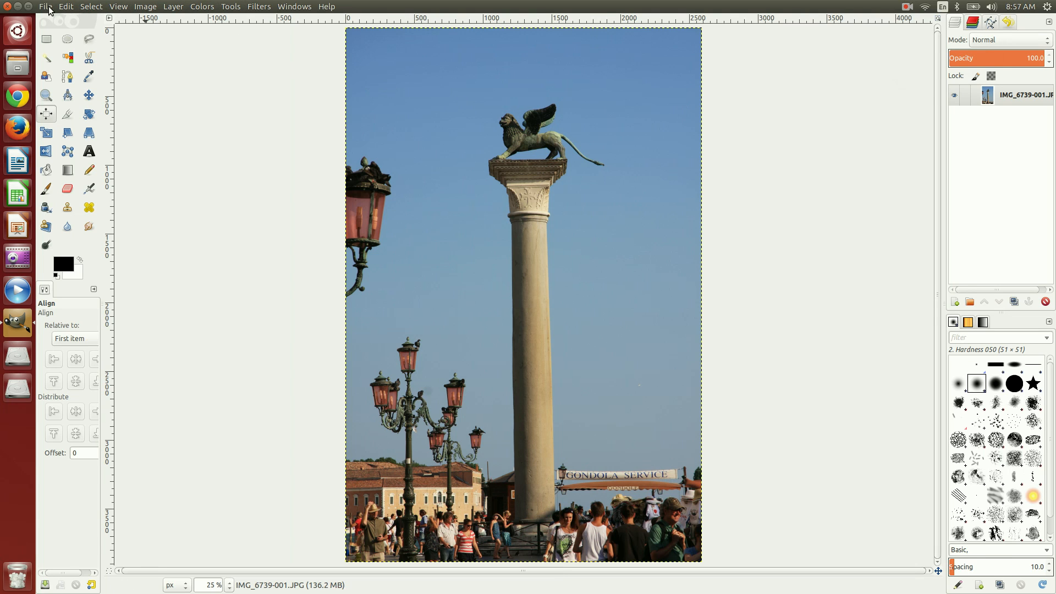
- Save the rotated image as Rotated.xcf in the Lesson01 folder
double_click(48, 7)
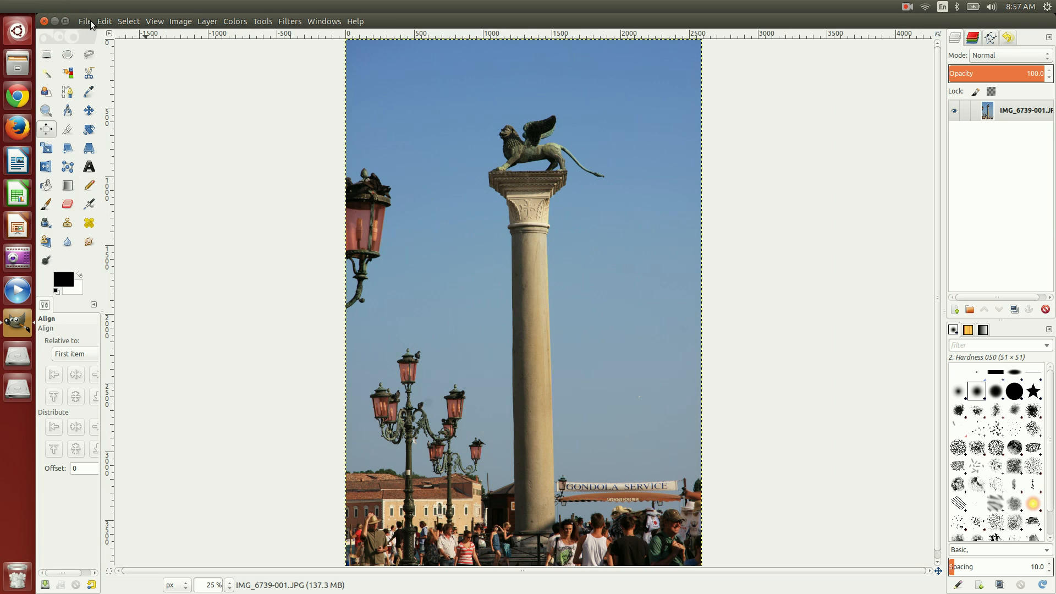
click(85, 21)
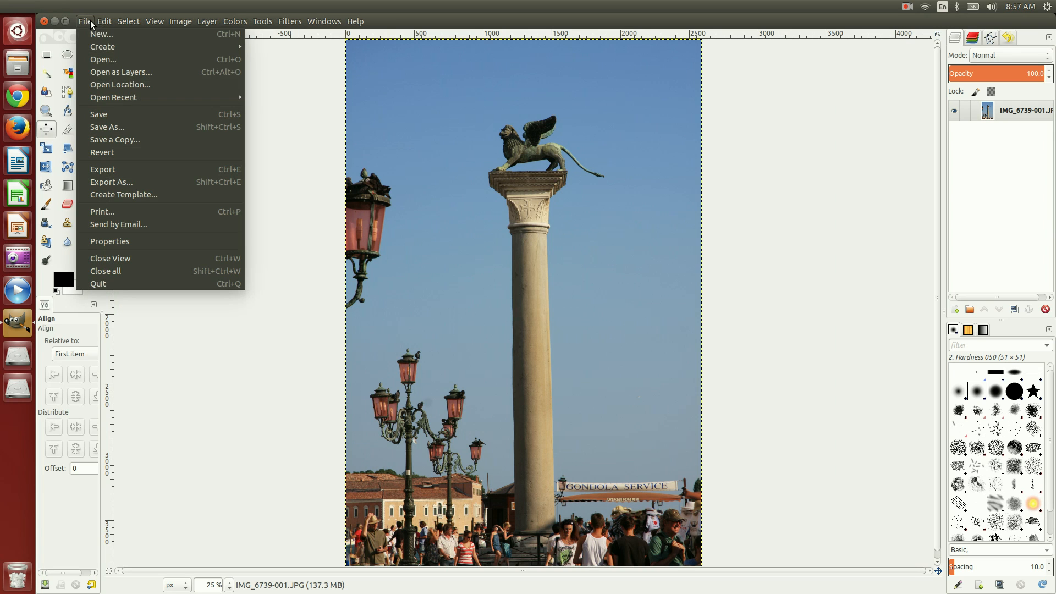
click(107, 127)
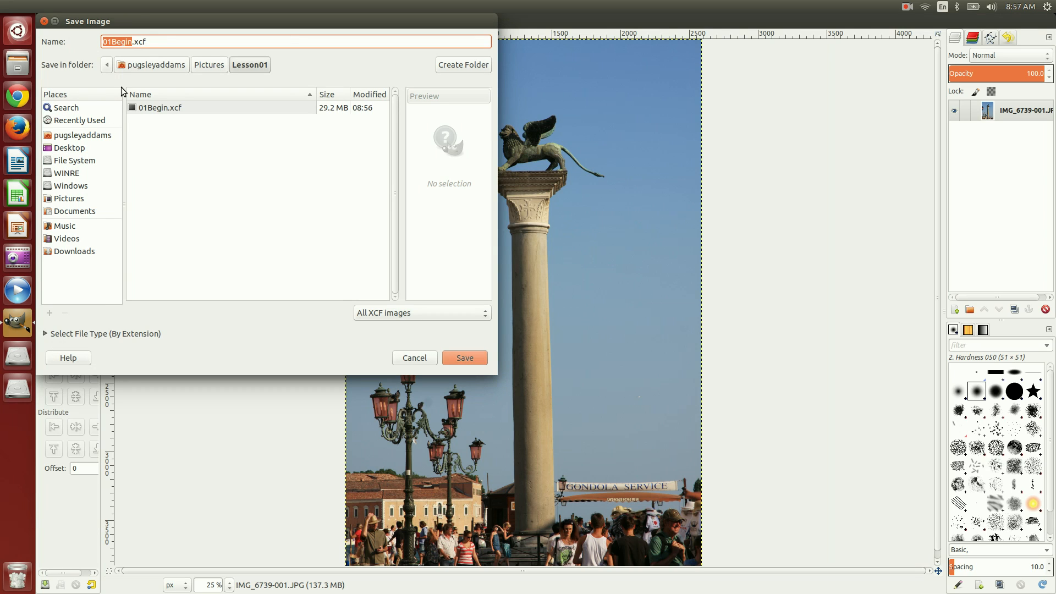
text(Rotate)
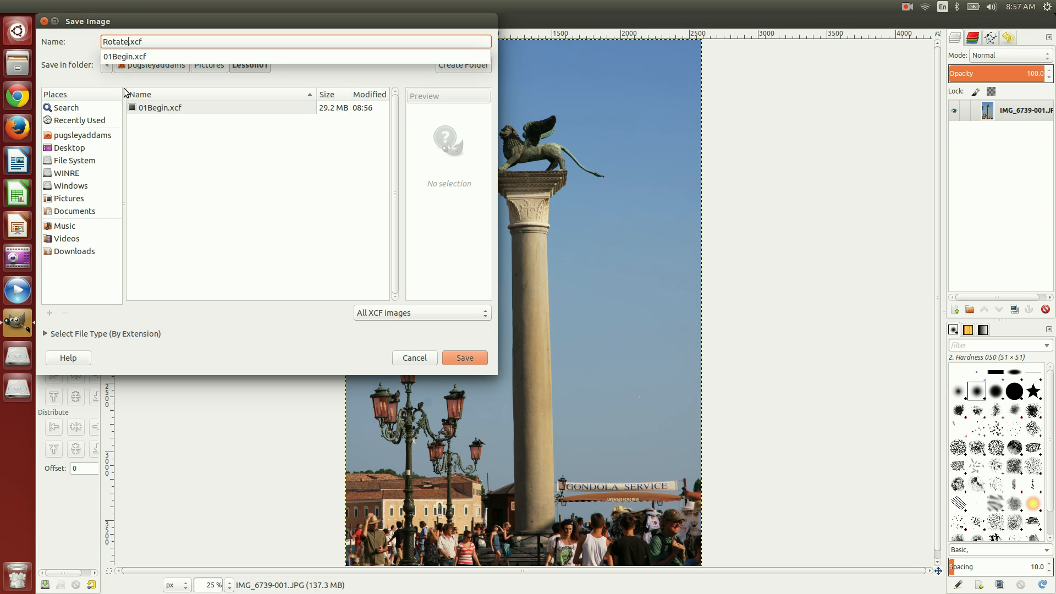
text(d)
key(Return)
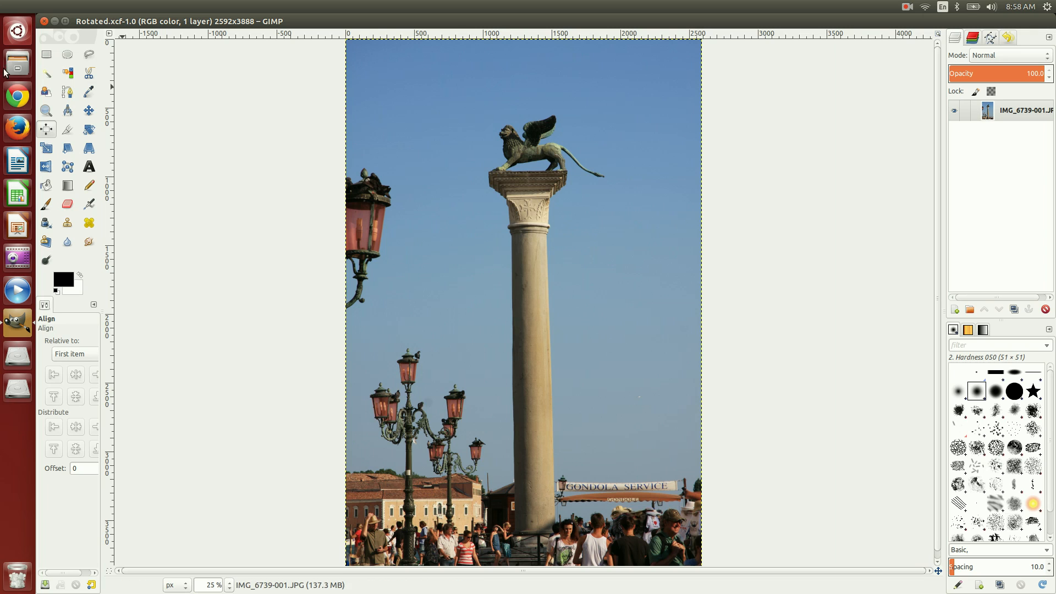
- Draw a crop rectangle of about 1204 × 644 px around the winged lion statue on top of the column
click(67, 131)
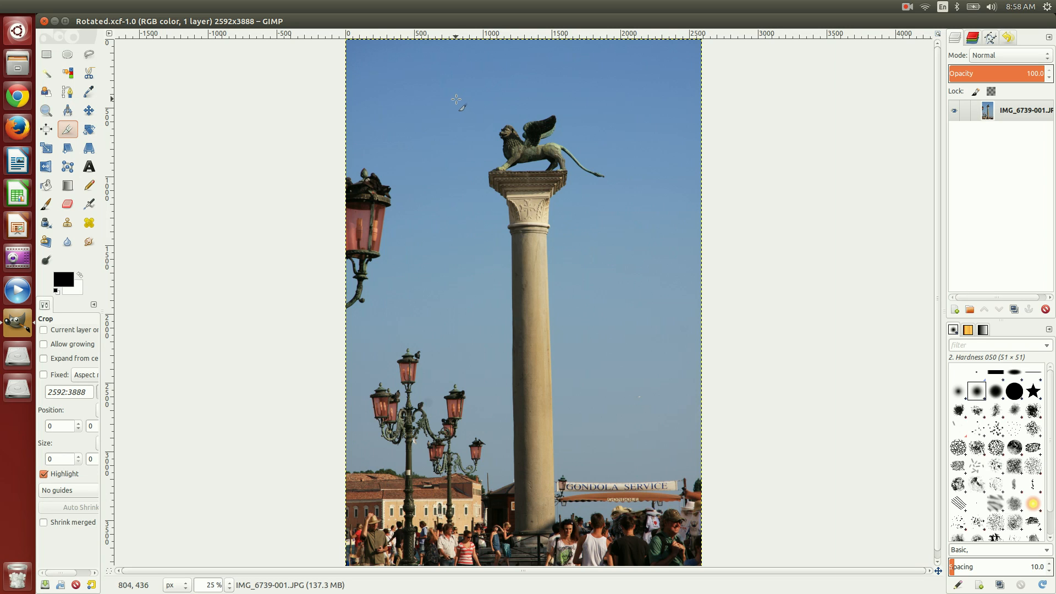
drag(456, 100, 621, 189)
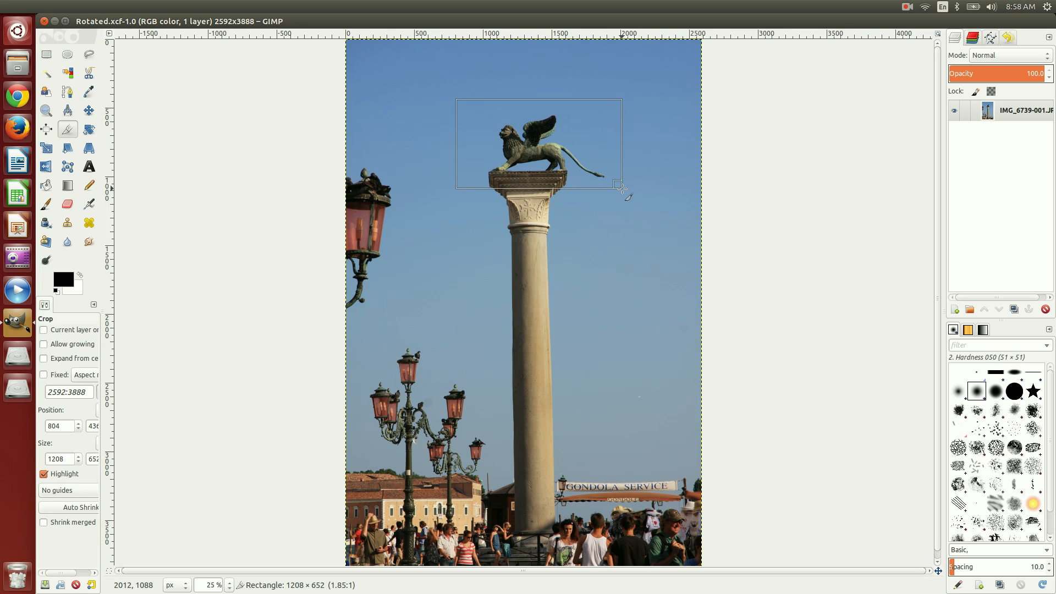
drag(621, 189, 621, 188)
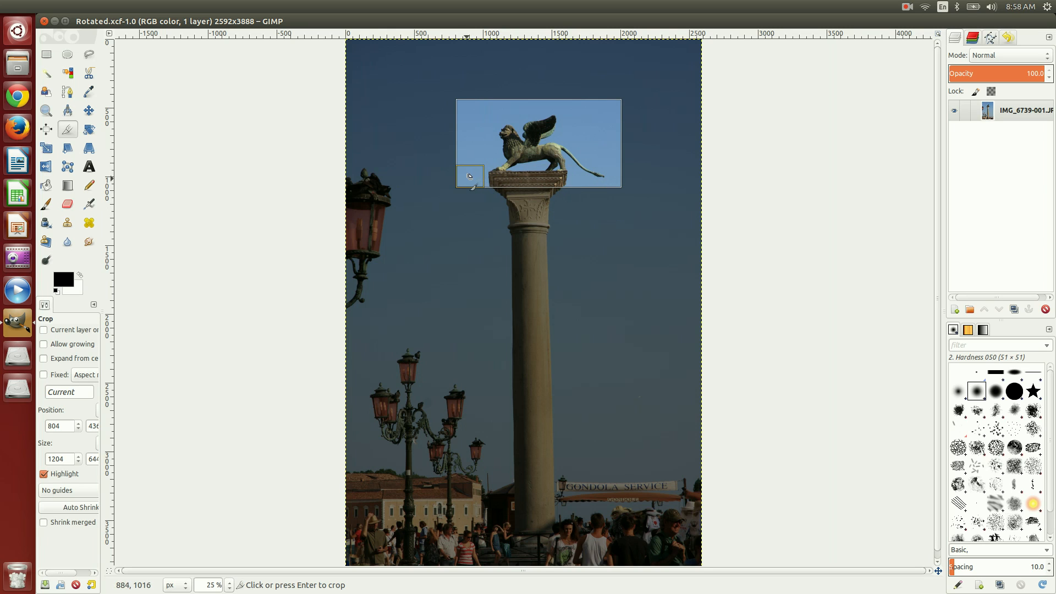
- Adjust the crop rectangle's edges around the lion to about 1288 × 732 px and crop the image to it
mouse_move(469, 179)
mouse_down()
mouse_move(471, 229)
mouse_move(425, 226)
mouse_move(498, 171)
mouse_move(487, 193)
mouse_move(471, 194)
mouse_up()
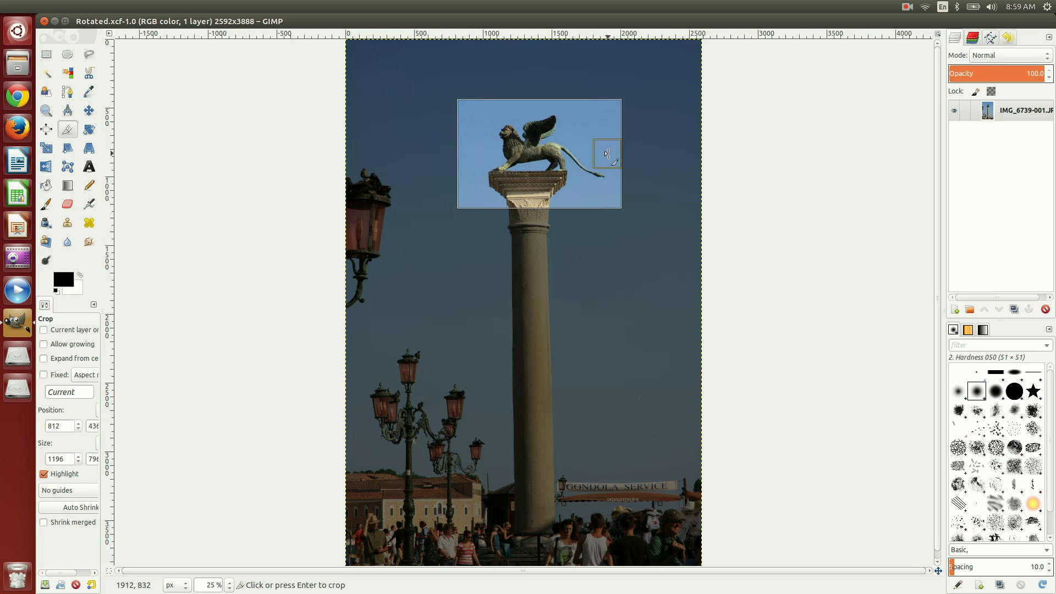
mouse_move(607, 153)
mouse_down()
mouse_move(632, 155)
mouse_move(582, 160)
mouse_move(621, 159)
mouse_move(607, 160)
mouse_up()
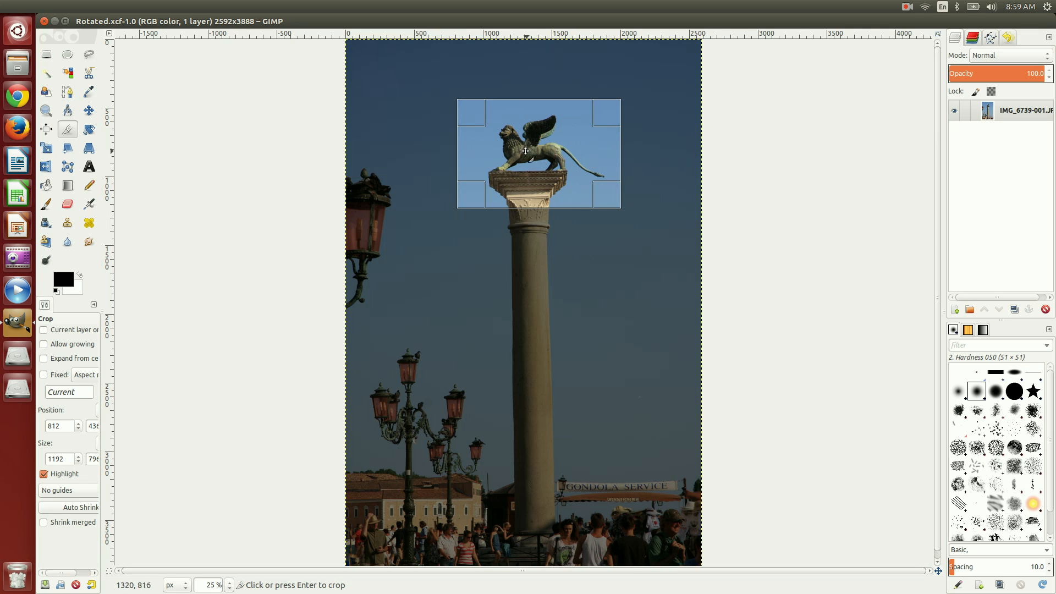
drag(477, 158, 482, 159)
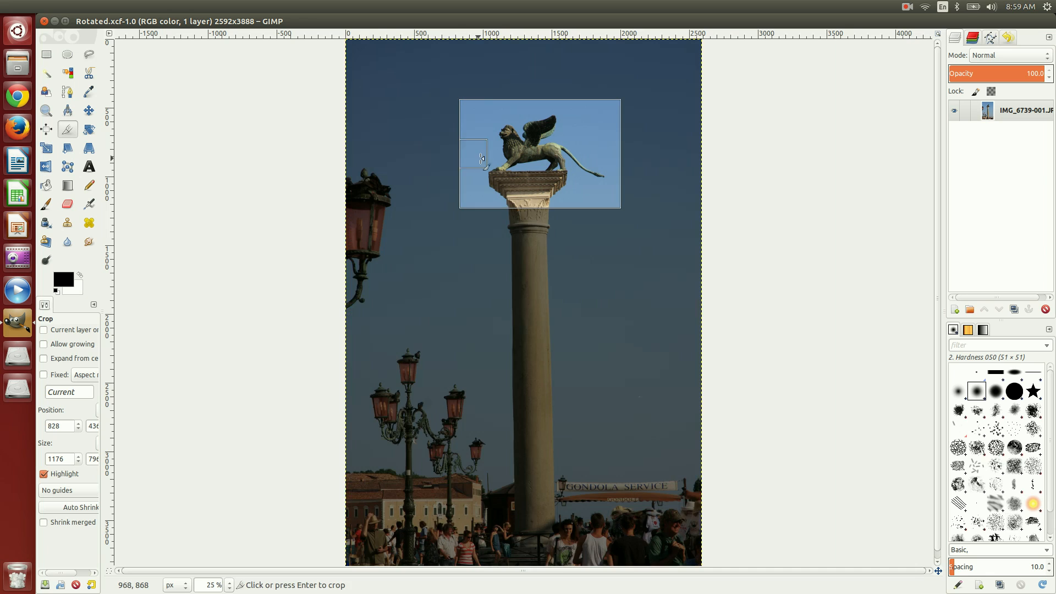
mouse_move(528, 113)
mouse_down()
mouse_move(529, 100)
mouse_move(531, 118)
mouse_up()
mouse_move(531, 196)
mouse_down()
mouse_move(533, 221)
mouse_move(532, 183)
mouse_move(532, 205)
mouse_up()
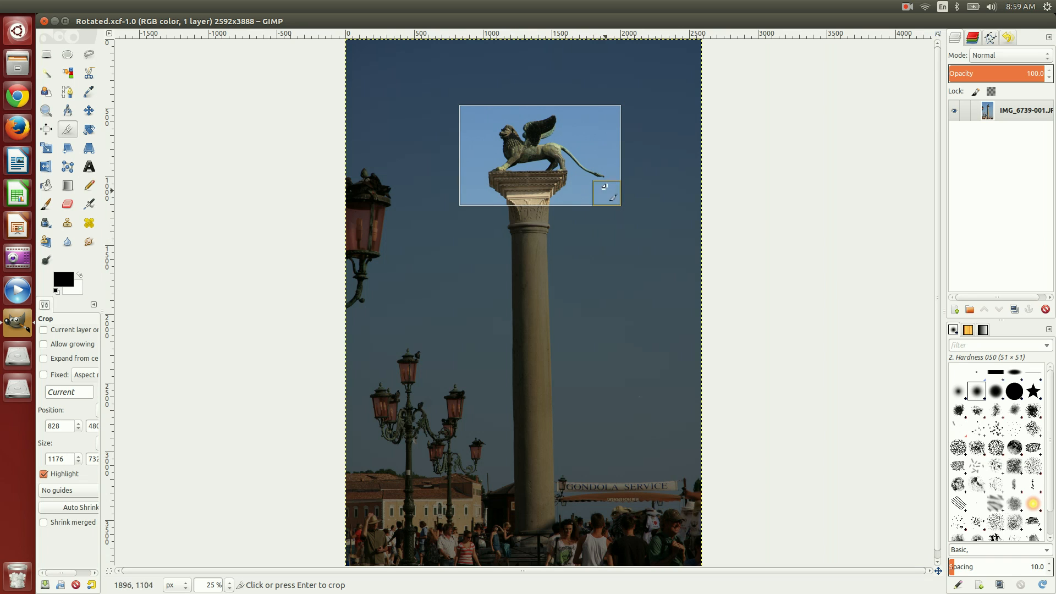
drag(610, 158, 626, 159)
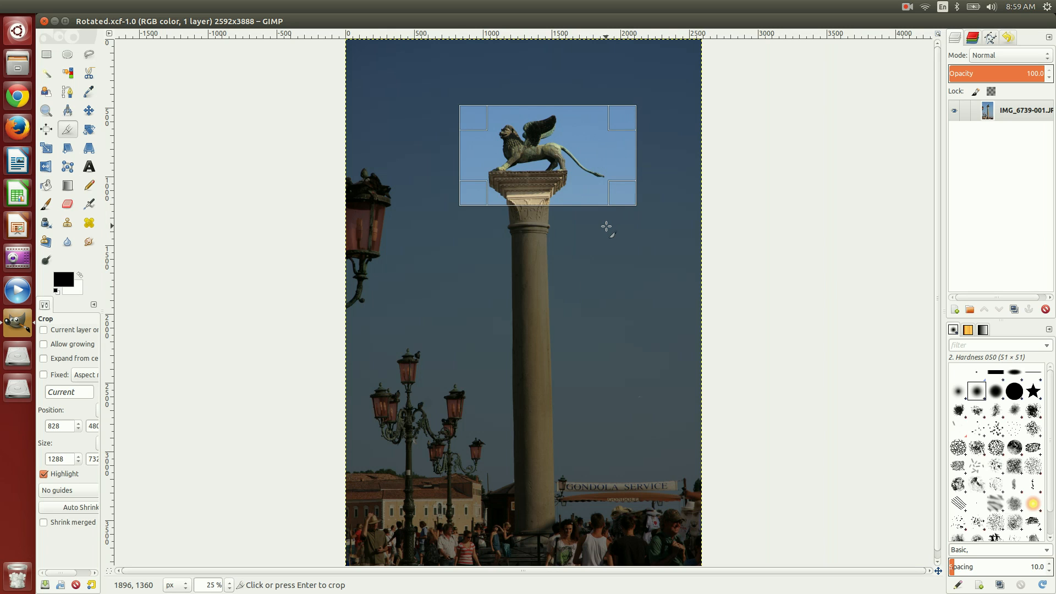
key(Return)
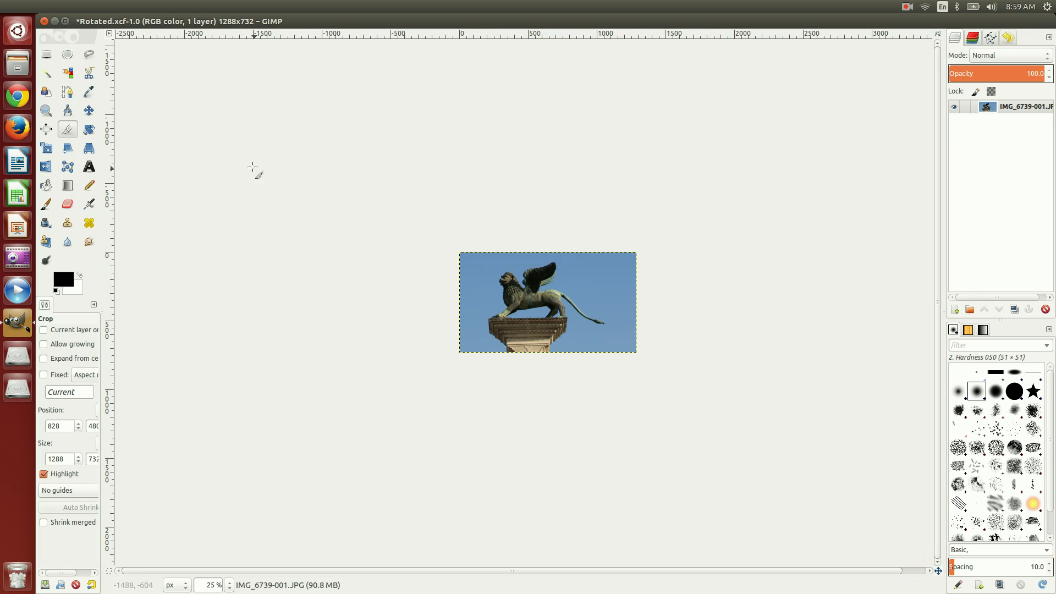
- Save the cropped image as PA-L1-Crop.xcf in the Lesson01 folder
double_click(86, 19)
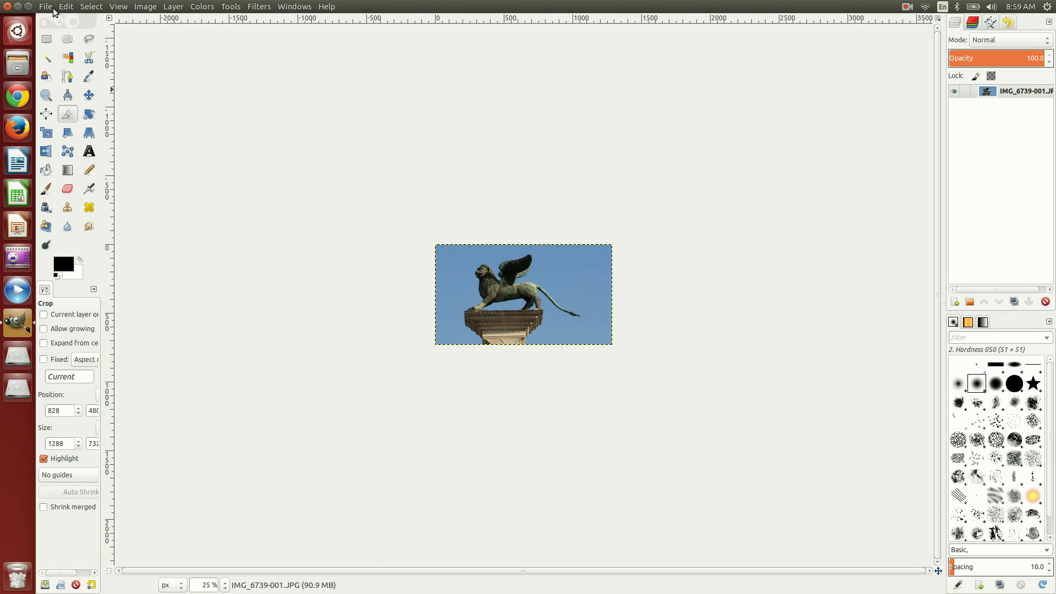
click(49, 7)
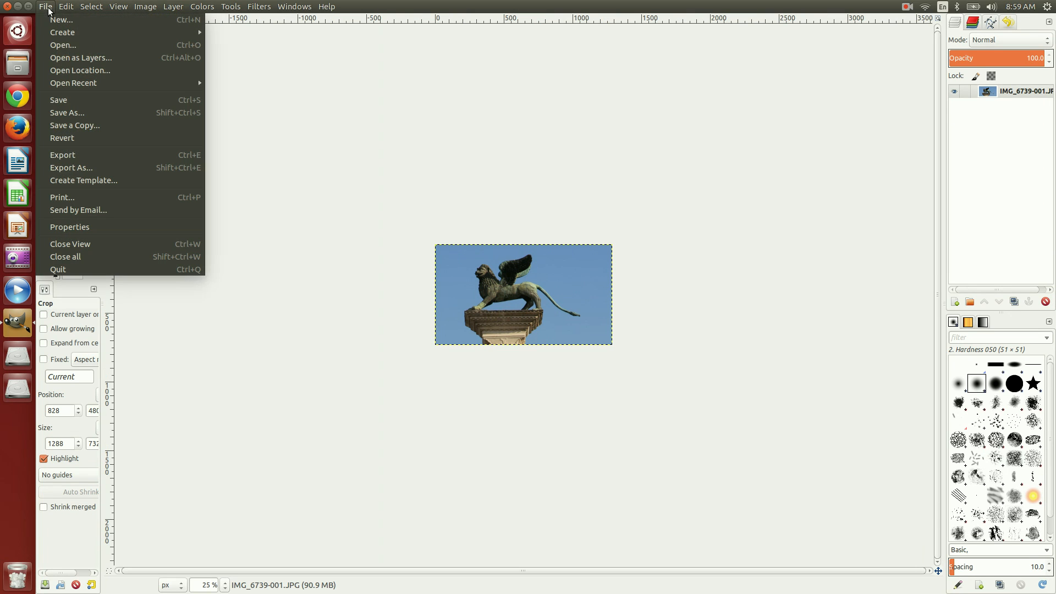
click(72, 112)
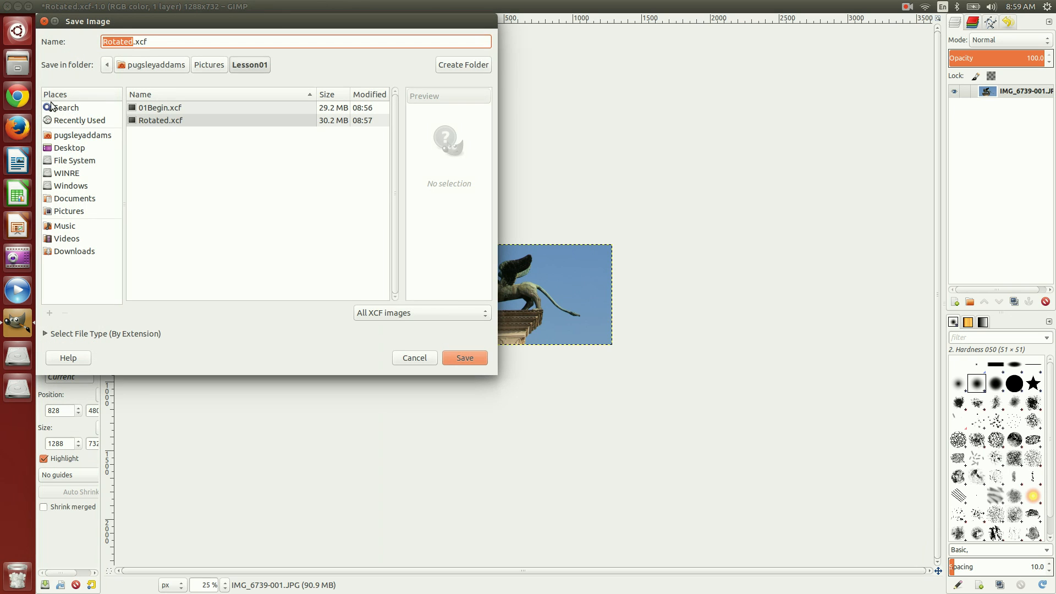
text(PA)
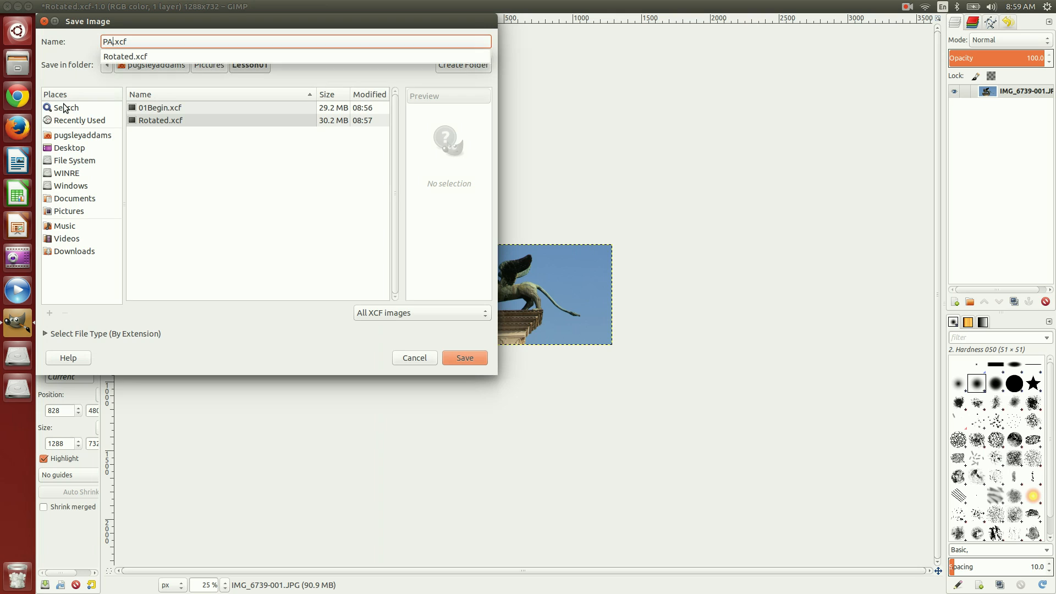
text(-L1-Crop)
key(Return)
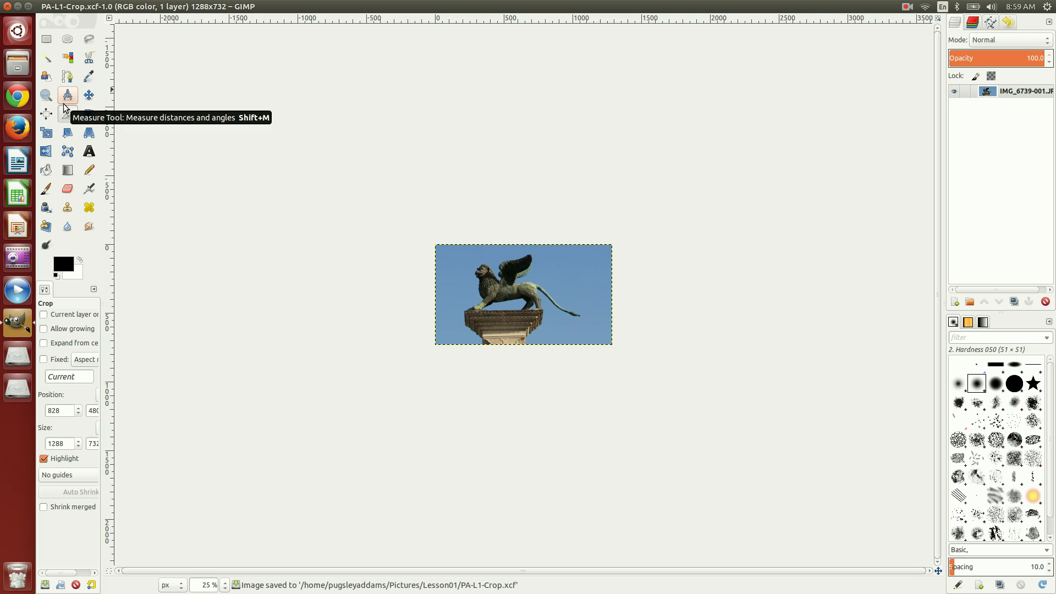
- Open Rotated.xcf from the Lesson01 folder
click(66, 110)
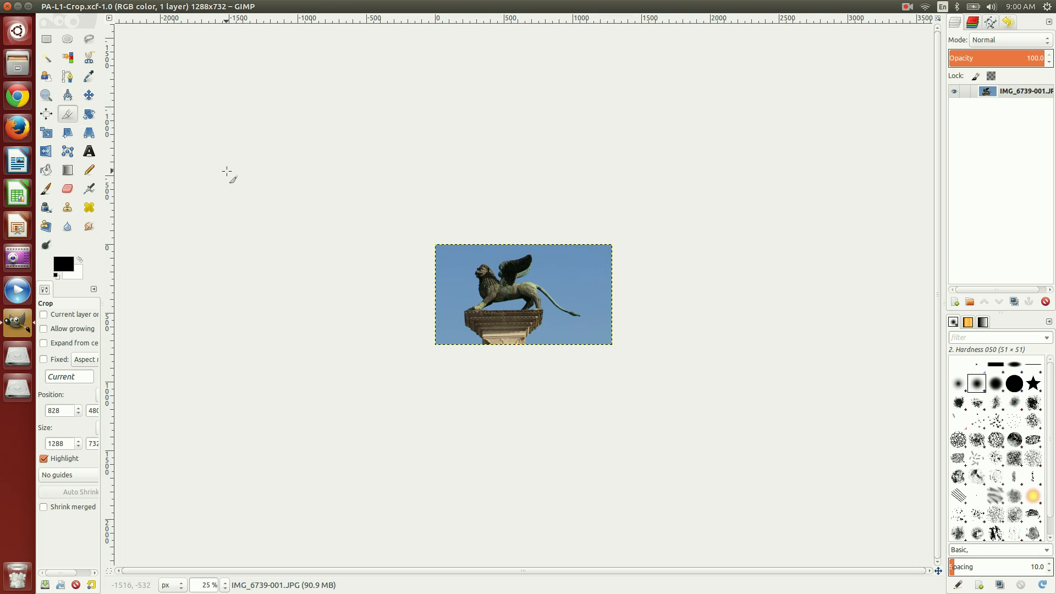
mouse_move(65, 12)
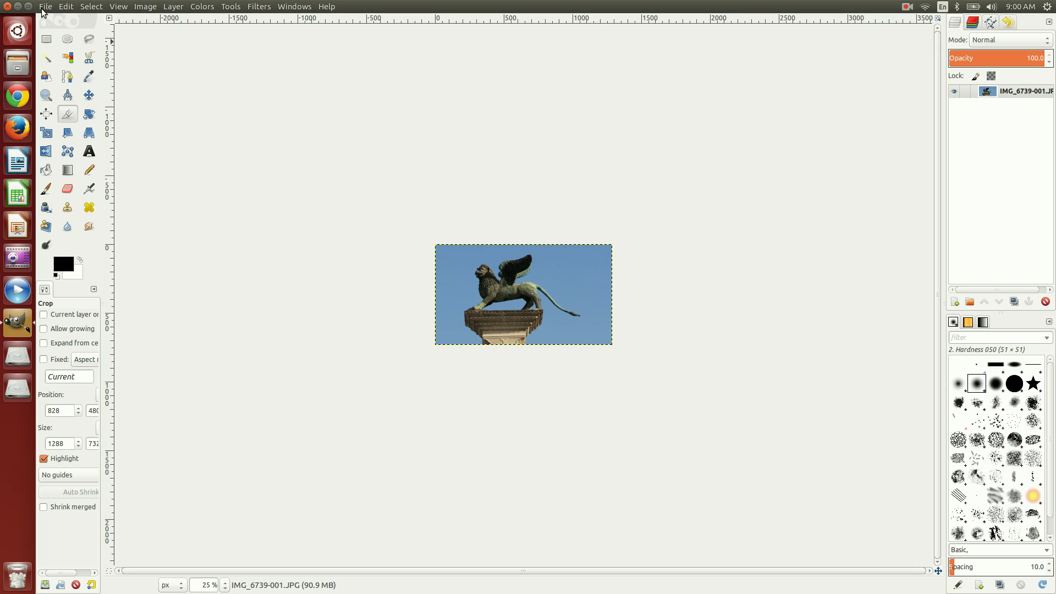
click(44, 7)
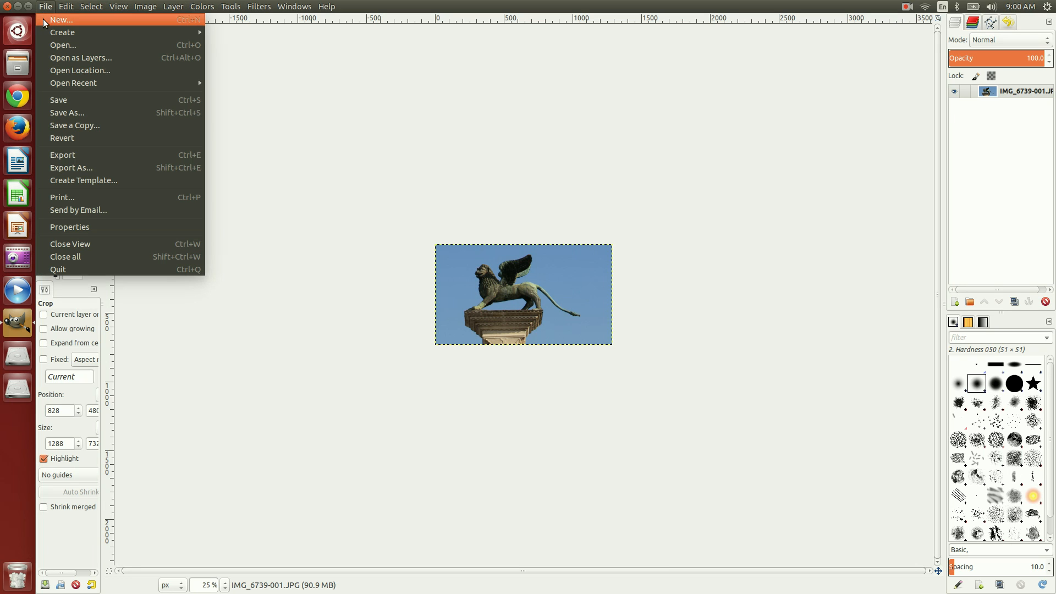
click(63, 45)
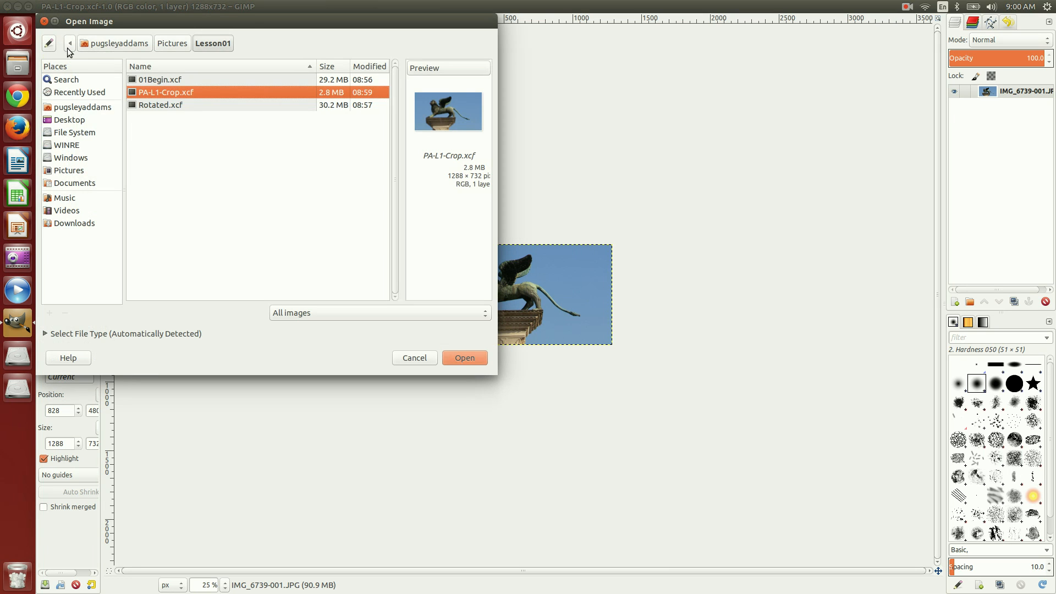
double_click(148, 104)
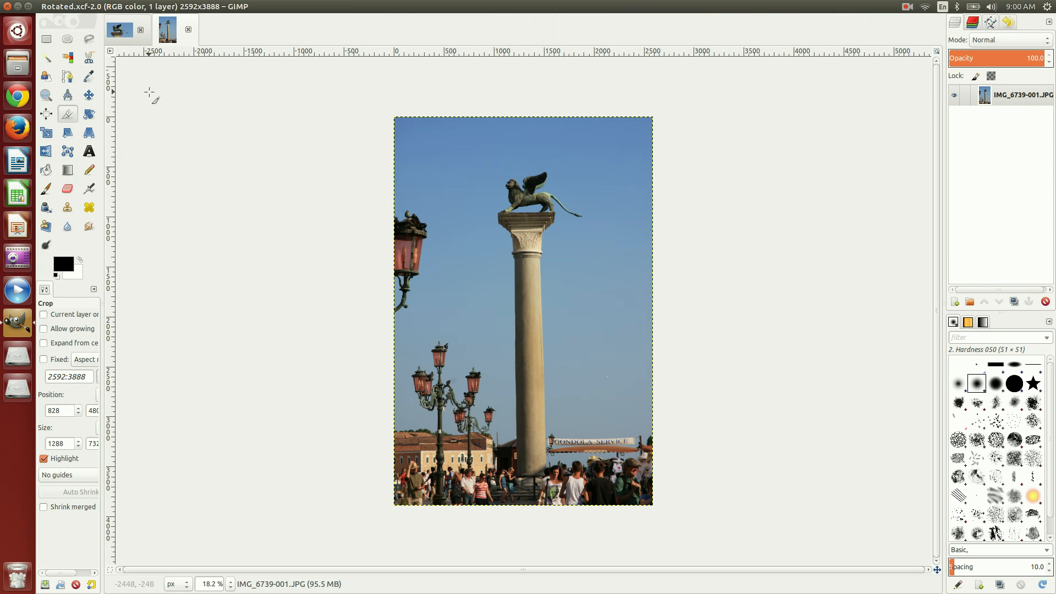
- Switch back and forth between the cropped and rotated images to compare them, ending on the rotated one
click(125, 34)
click(165, 33)
click(127, 34)
click(170, 31)
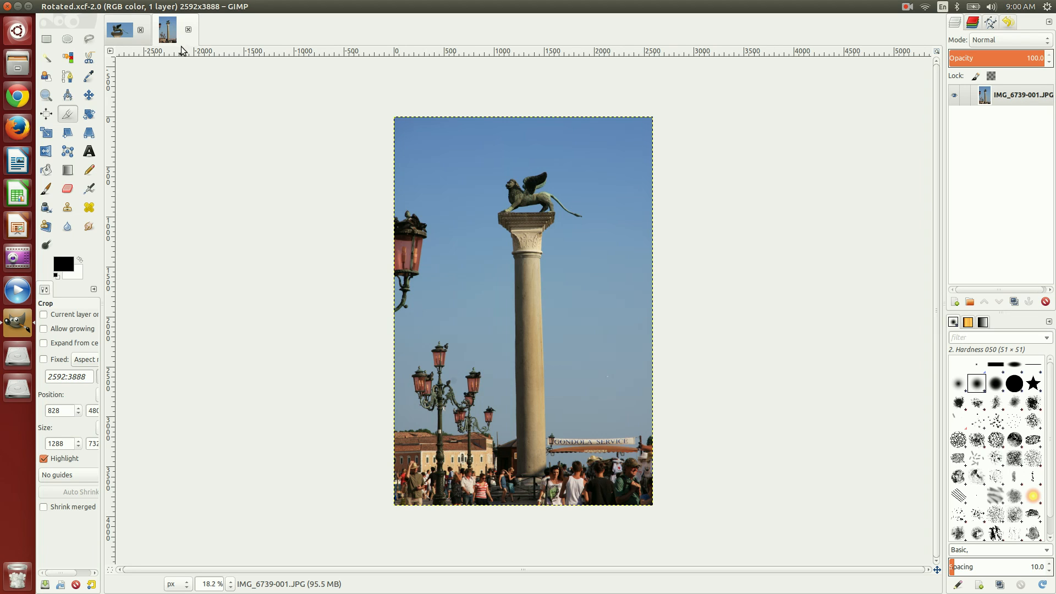
- Draw an elliptical selection around the lion and column capital and enlarge it to about 1546 × 946 px
click(66, 42)
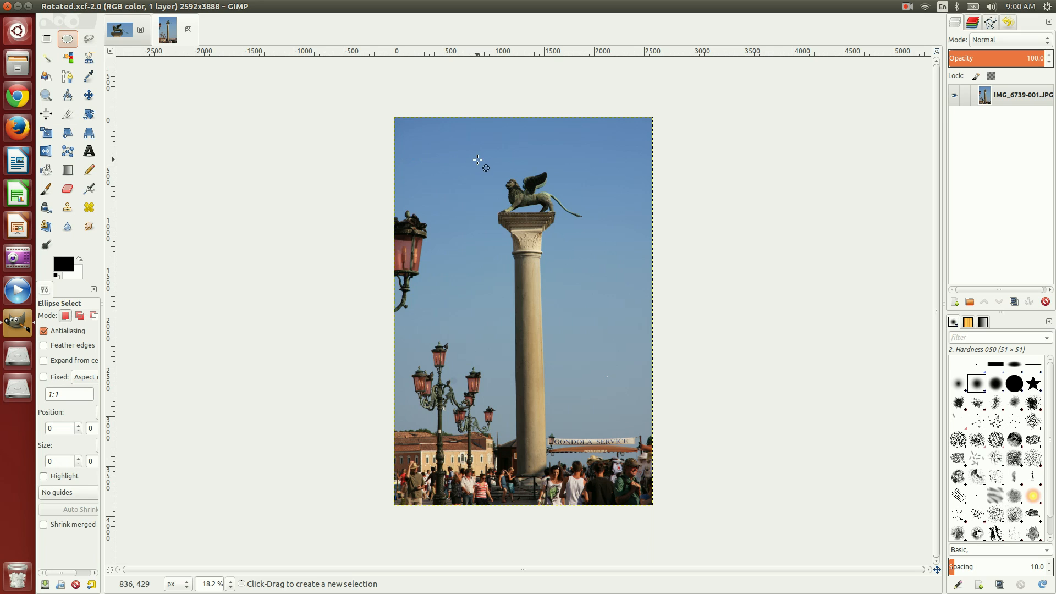
drag(476, 159, 608, 246)
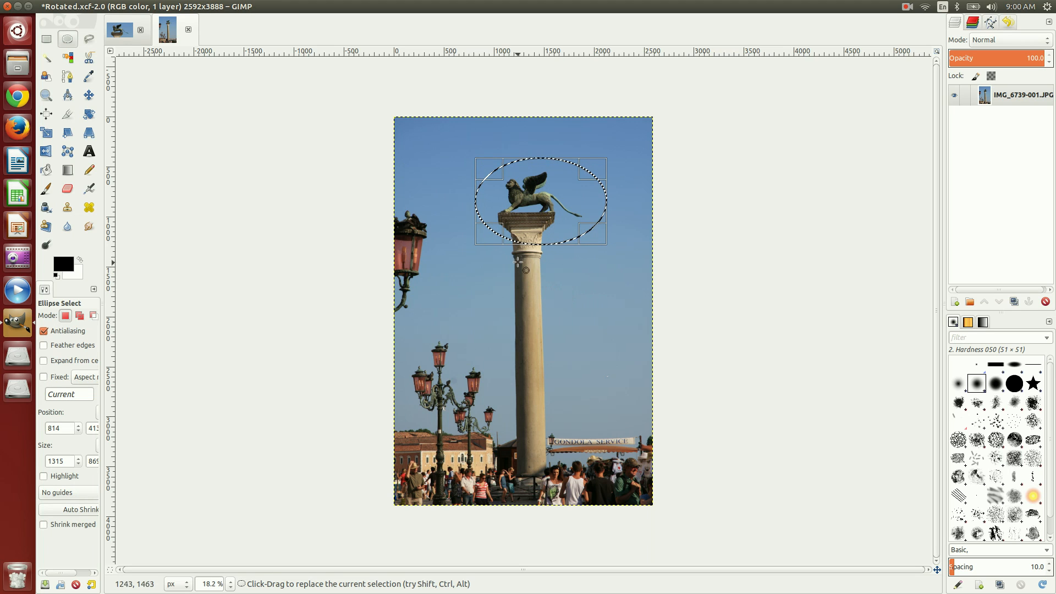
drag(490, 204, 468, 209)
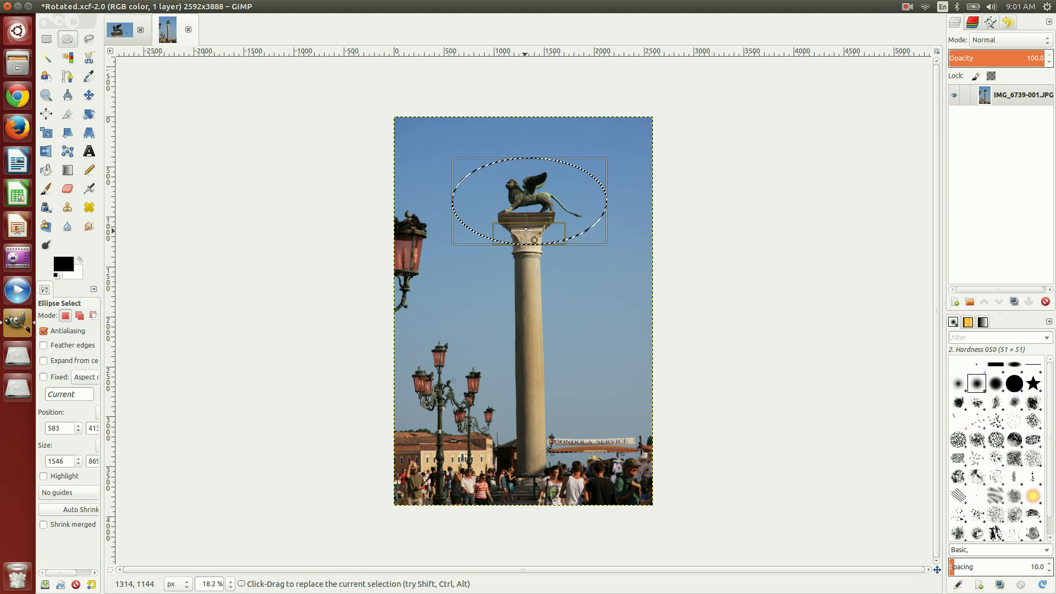
drag(527, 230, 520, 242)
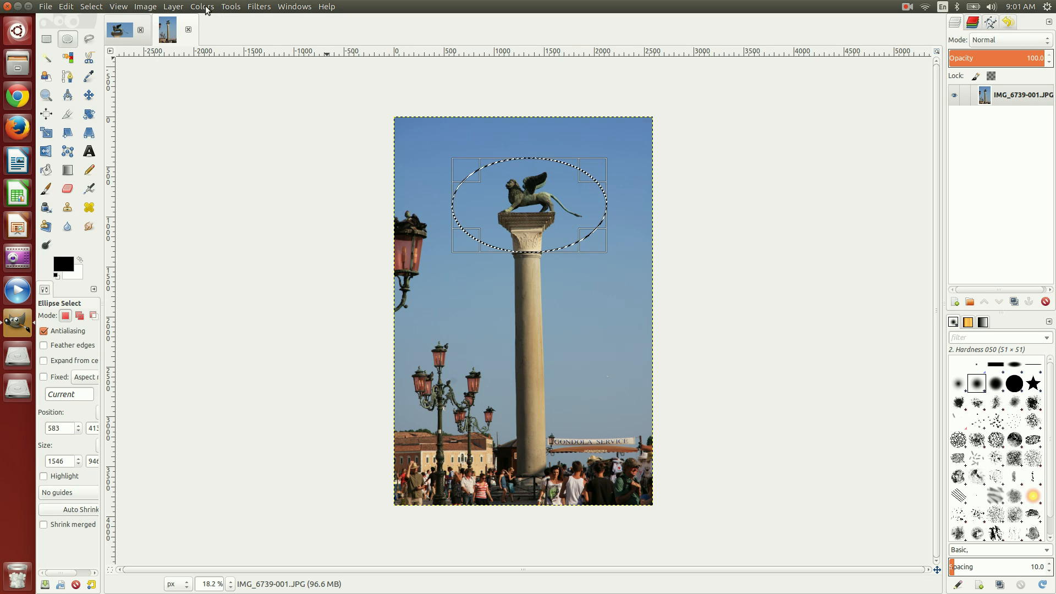
- Darken the area inside the ellipse with Curves by pulling the Value curve strongly downward in its upper midtones
click(201, 8)
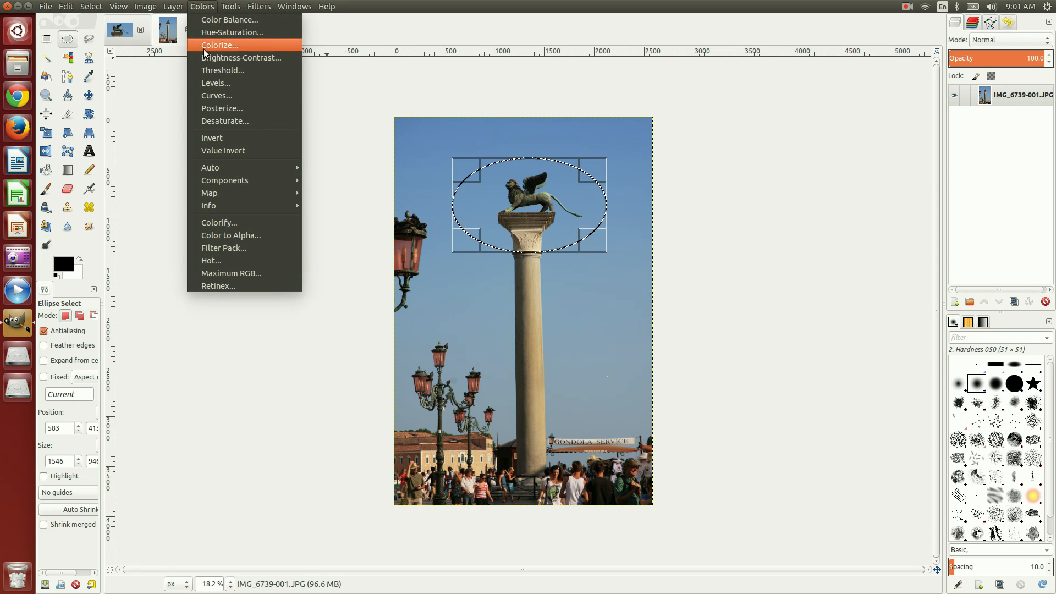
click(213, 96)
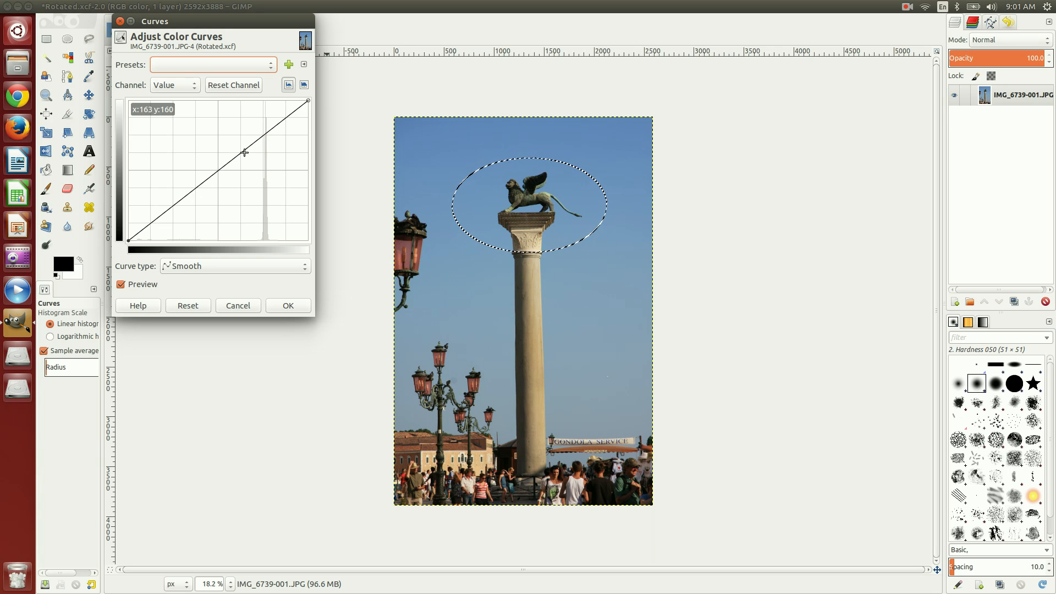
drag(239, 151, 265, 194)
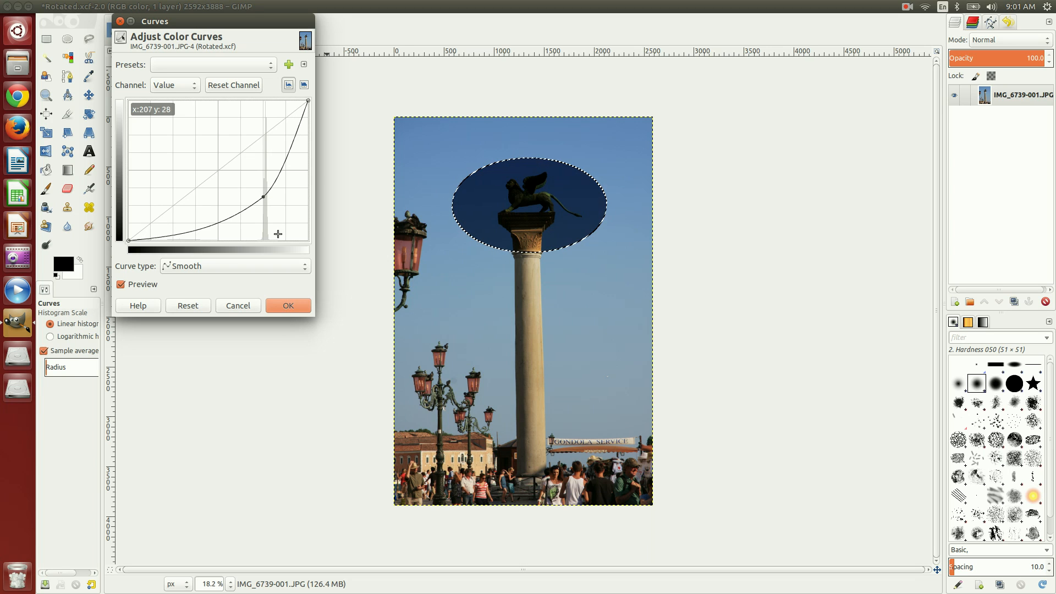
click(288, 304)
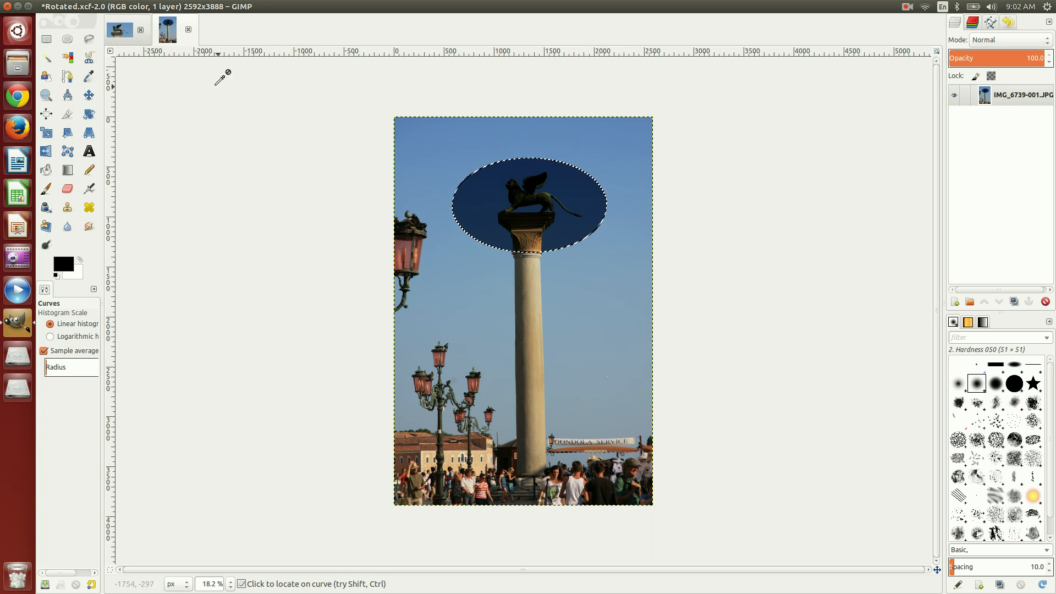
- Undo the Curves adjustment inside the ellipse
mouse_move(94, 10)
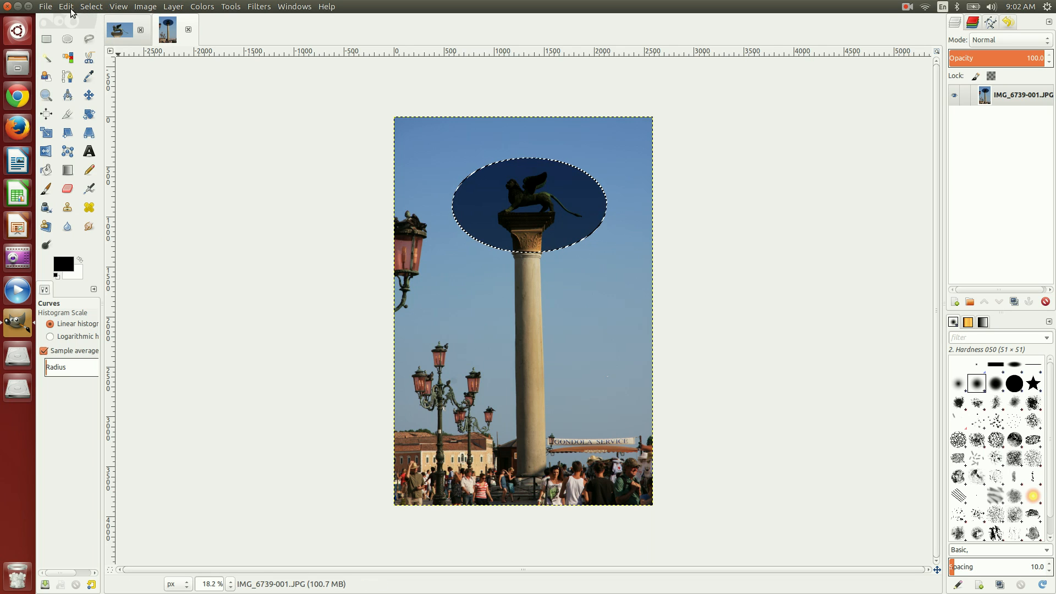
click(67, 7)
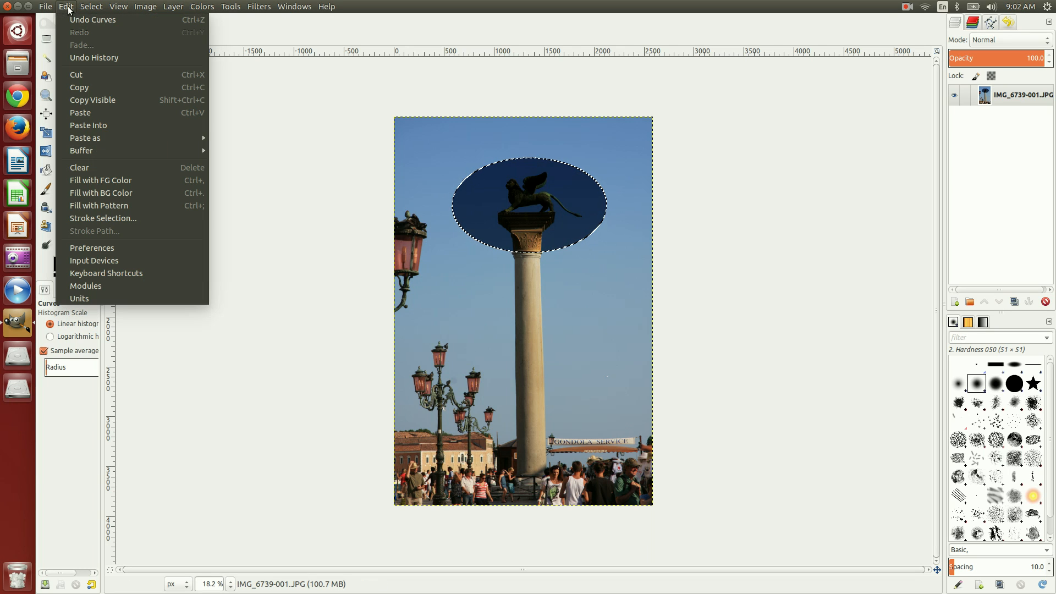
click(74, 19)
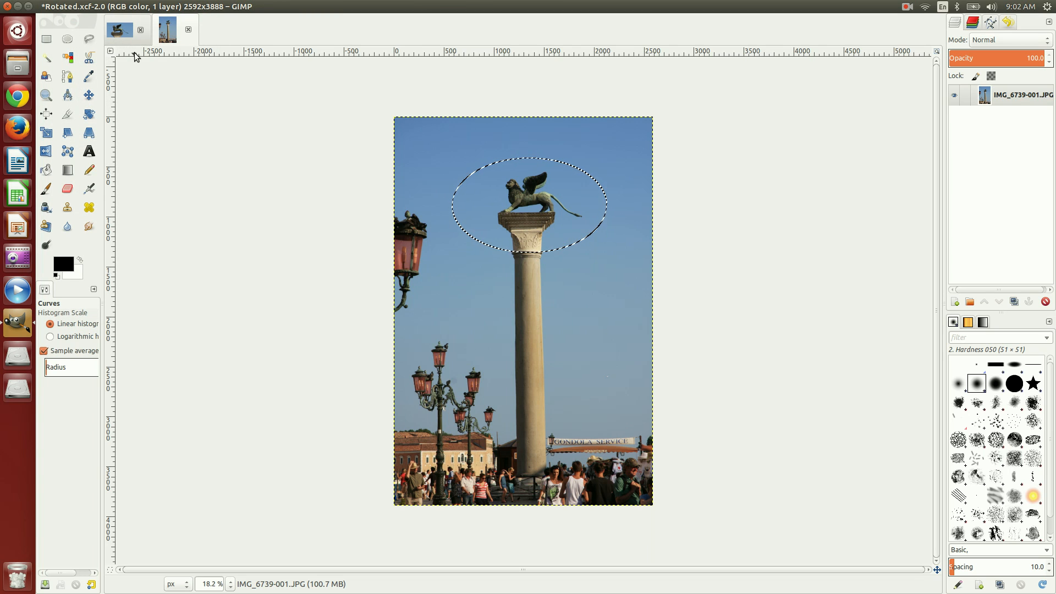
- Invert the selection to cover everything outside the ellipse around the lion
mouse_move(98, 11)
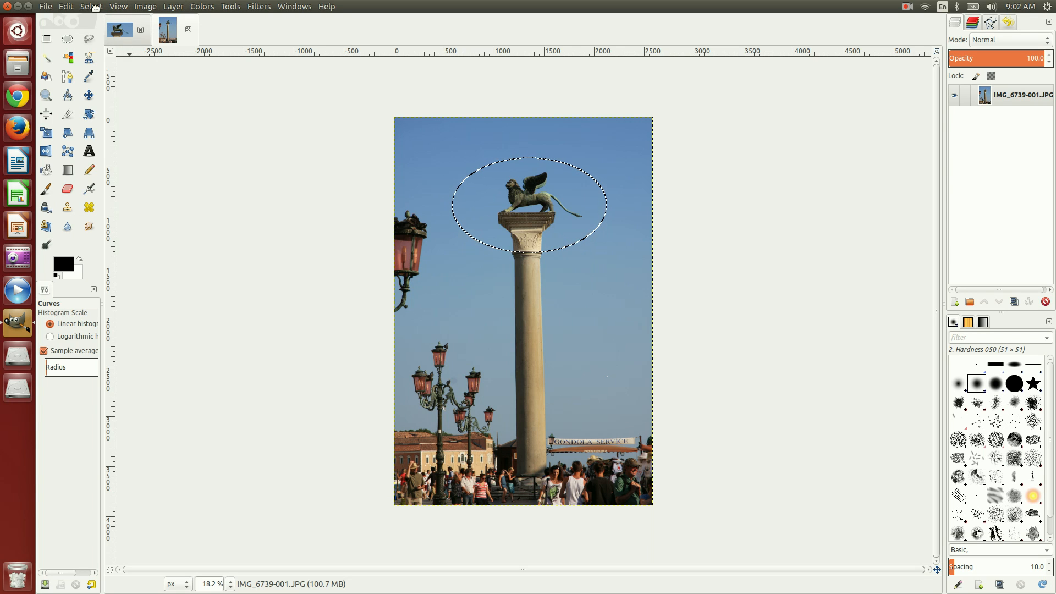
click(94, 8)
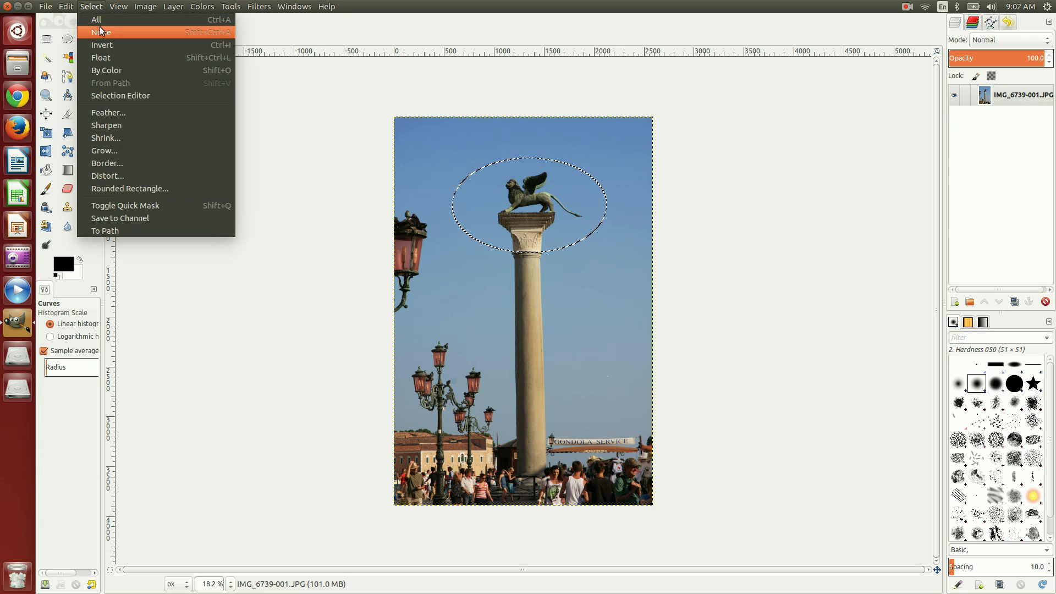
click(107, 45)
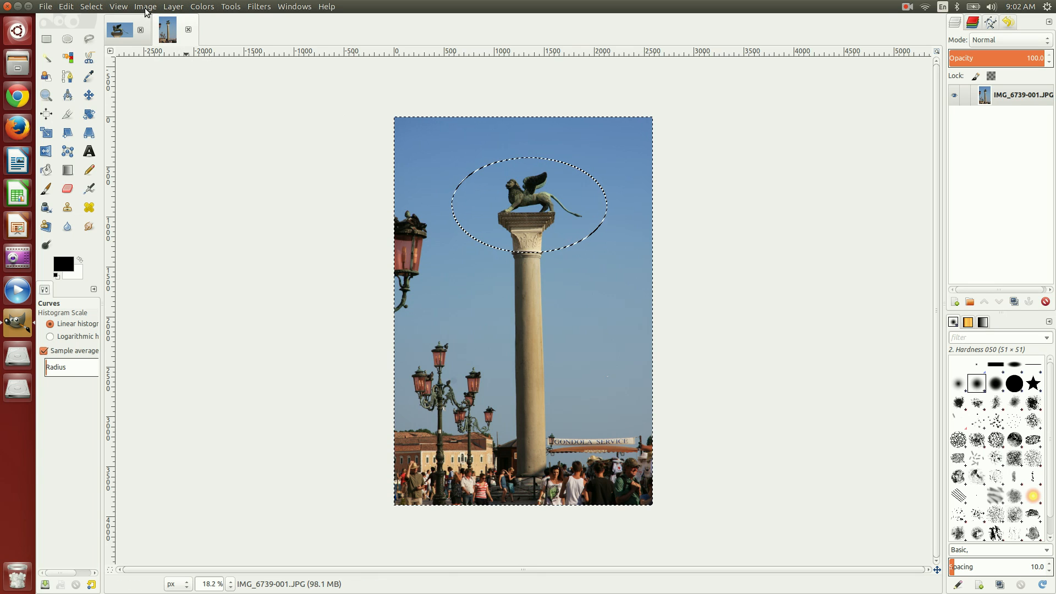
- Darken the area outside the ellipse with Curves by pulling the Value curve downward, and clear the selection
click(145, 6)
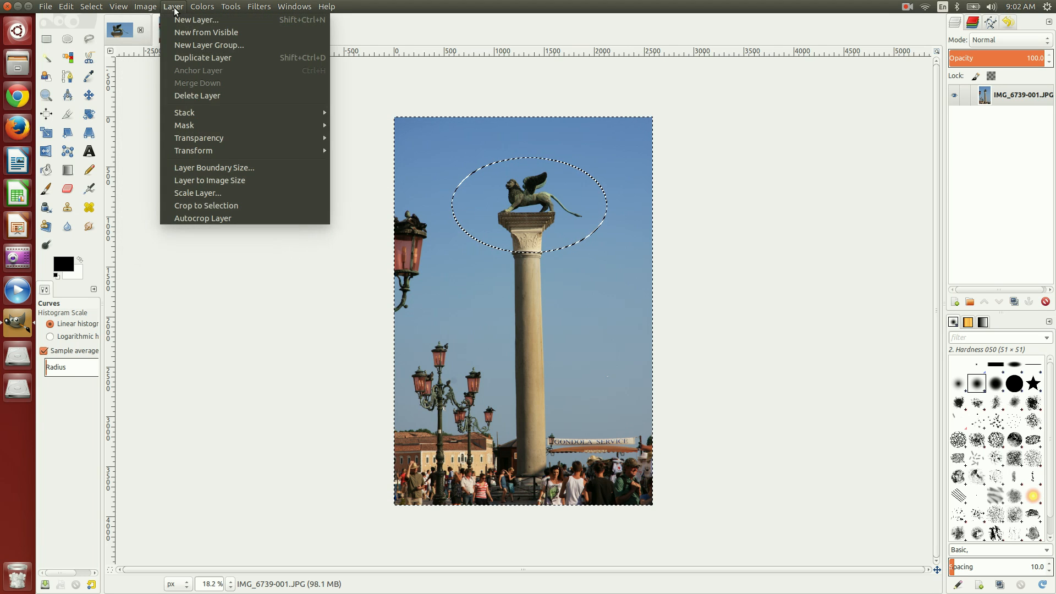
mouse_move(196, 10)
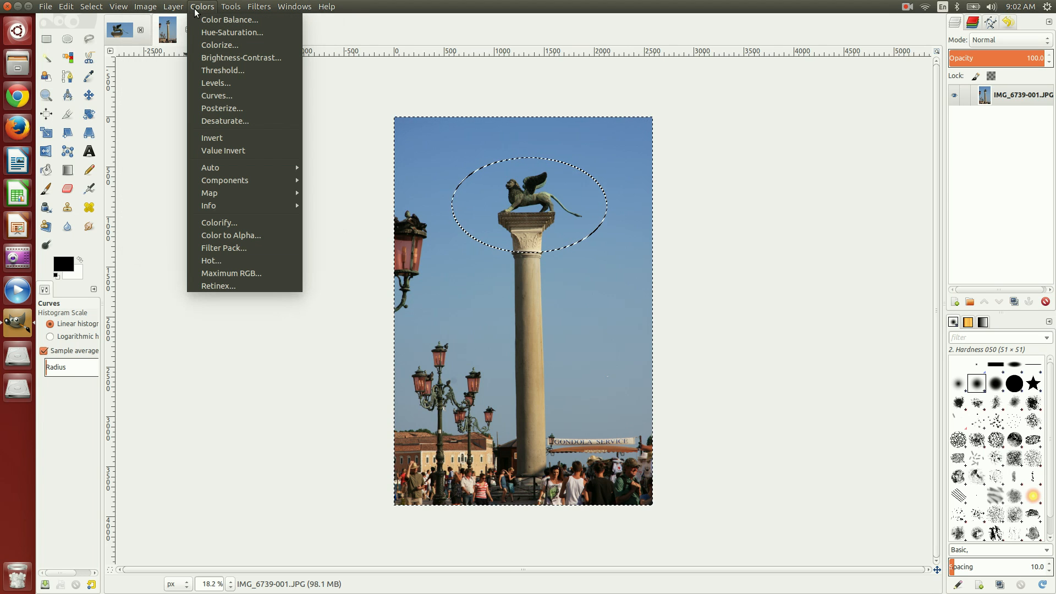
click(208, 96)
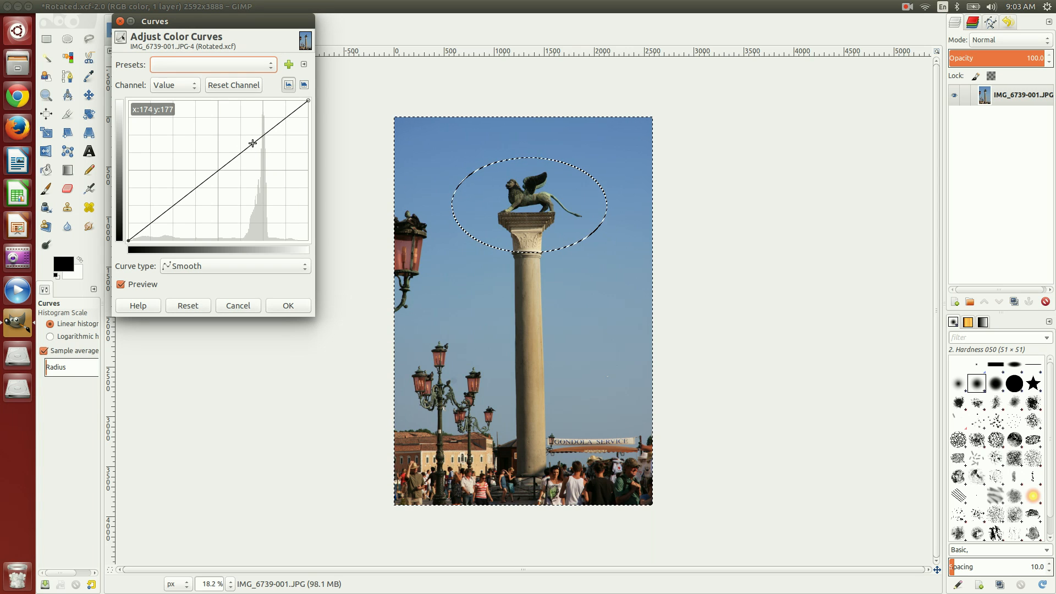
drag(252, 143, 265, 182)
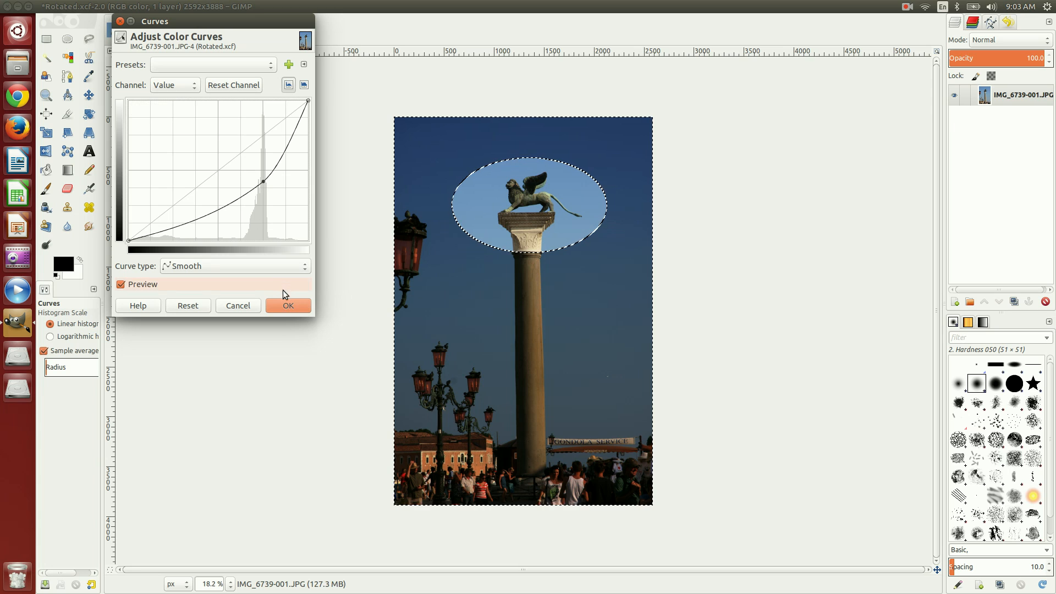
click(284, 304)
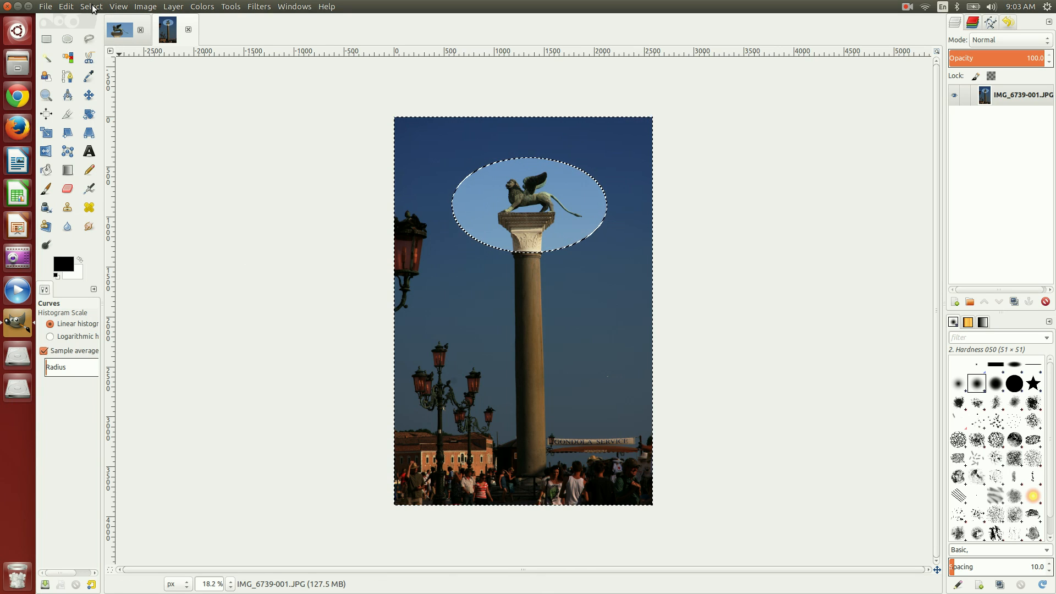
click(93, 6)
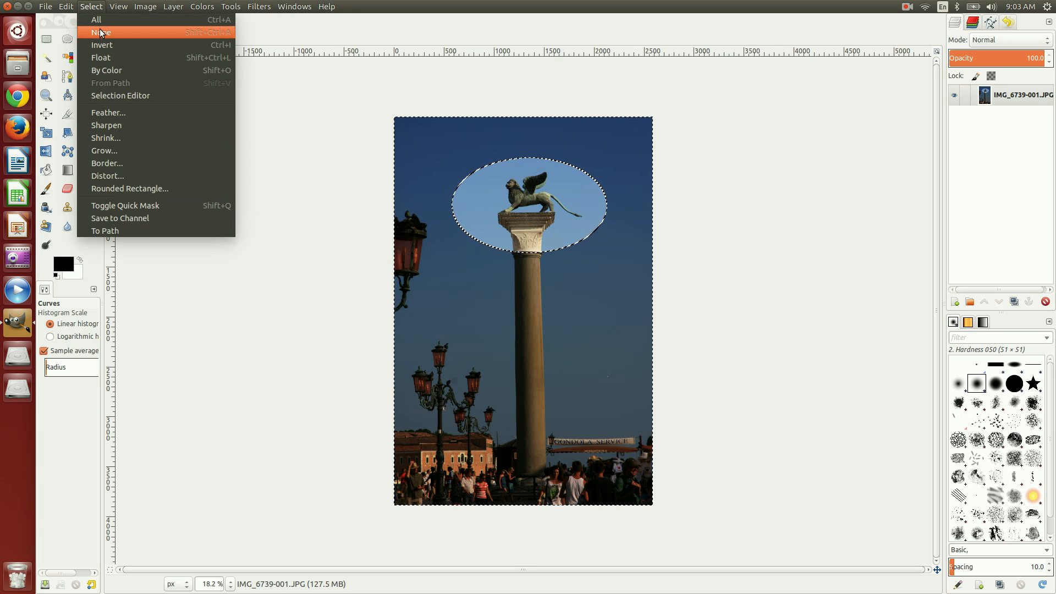
click(102, 32)
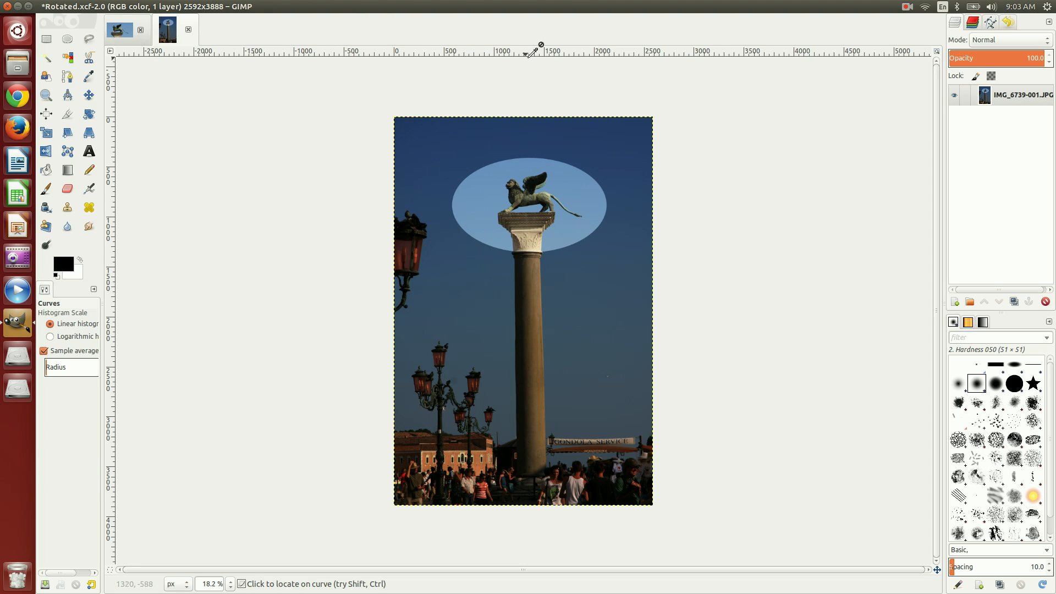
- Show the undo history and examine the image at its Base Image, Invert Selection, Ellipse Select, Curves and Select None states
click(1010, 24)
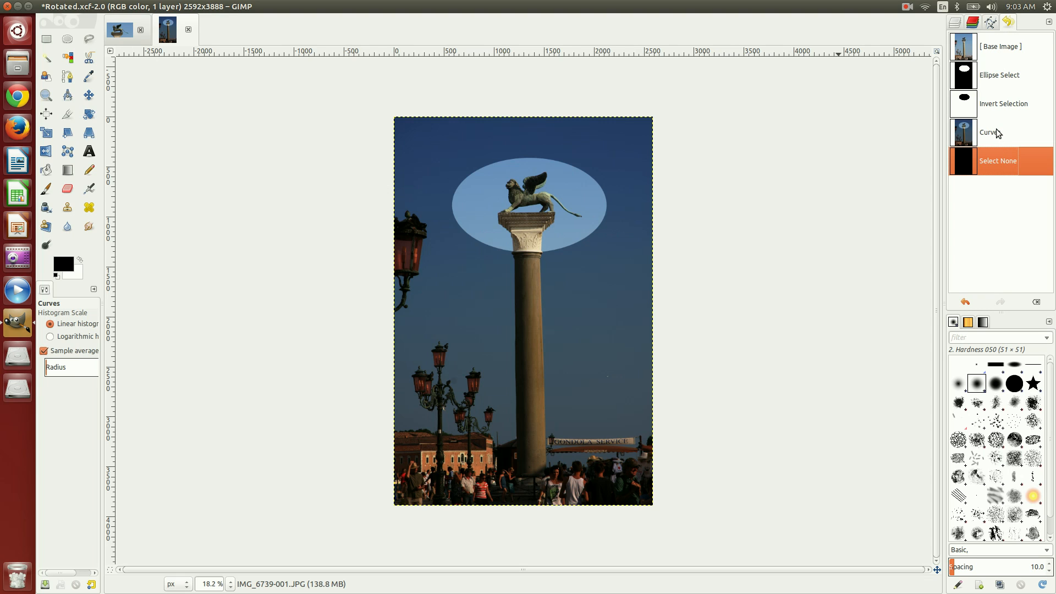
click(1000, 47)
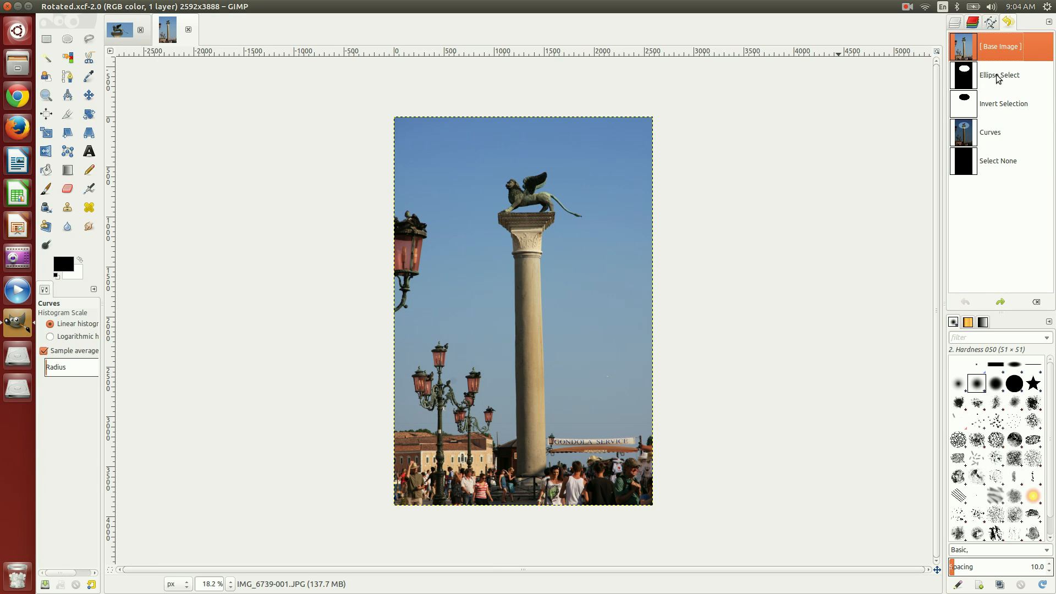
click(1001, 104)
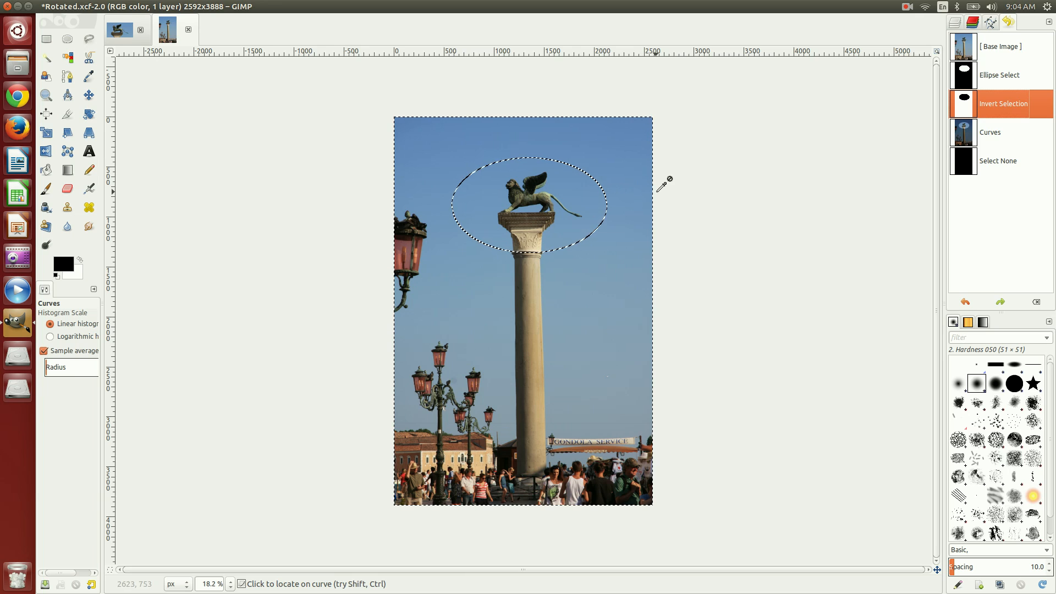
click(995, 77)
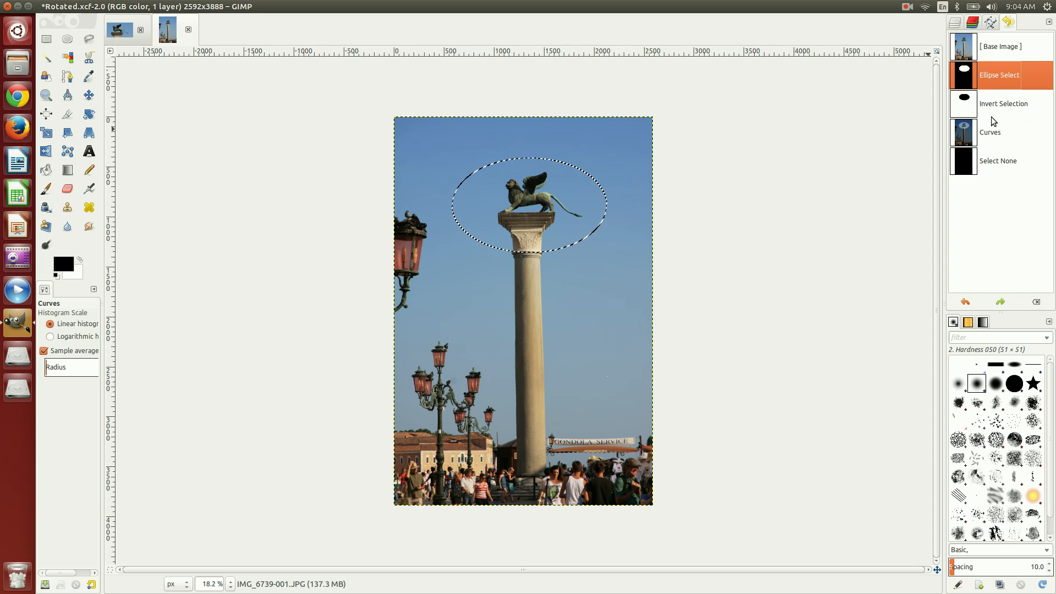
click(999, 136)
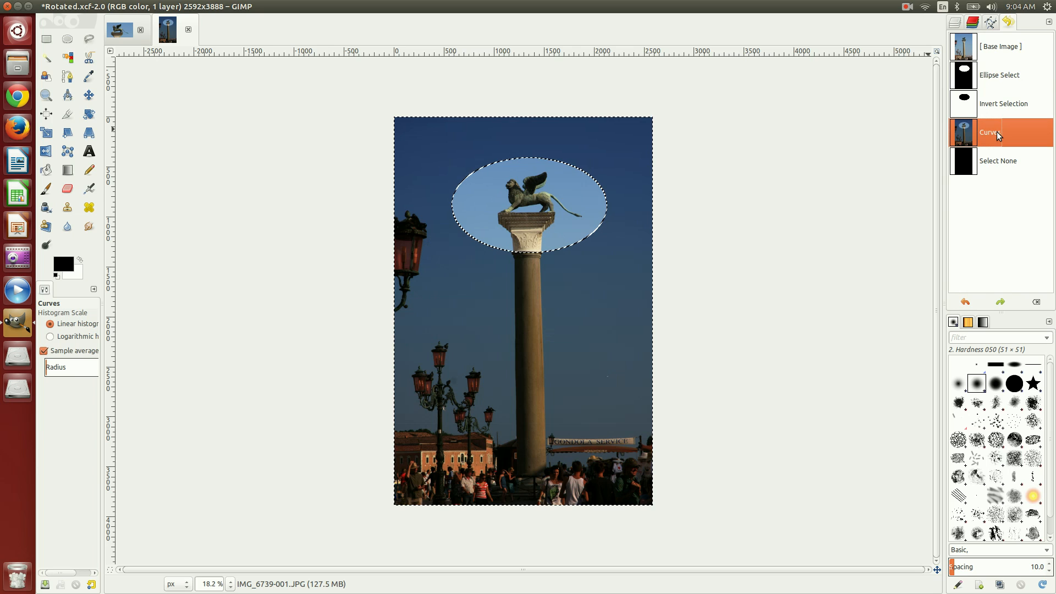
click(1002, 162)
- Step back through the undo history from Curves and Invert Selection to the Ellipse Select state
click(993, 136)
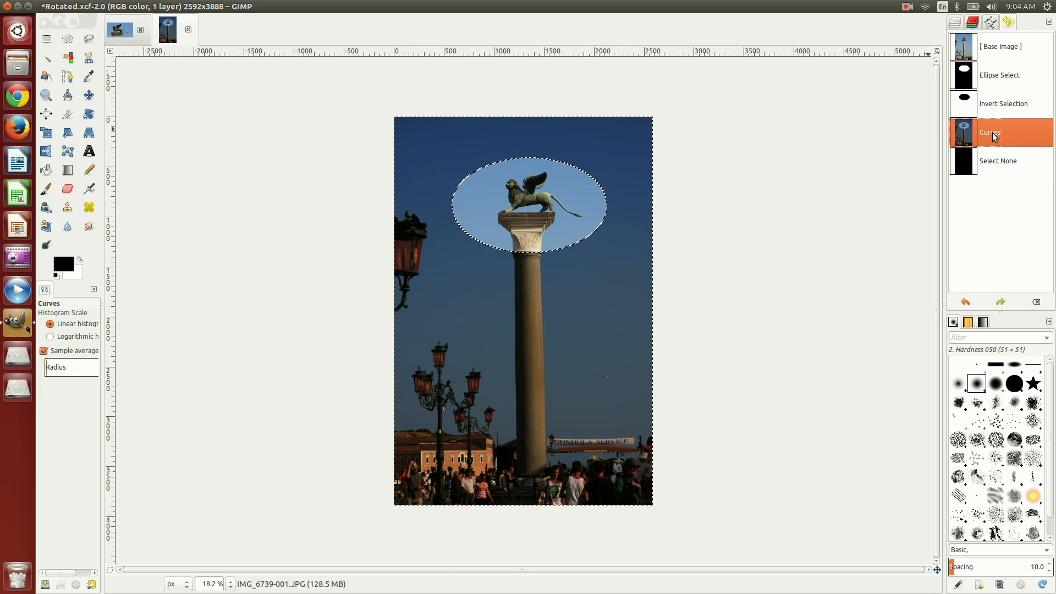
click(998, 103)
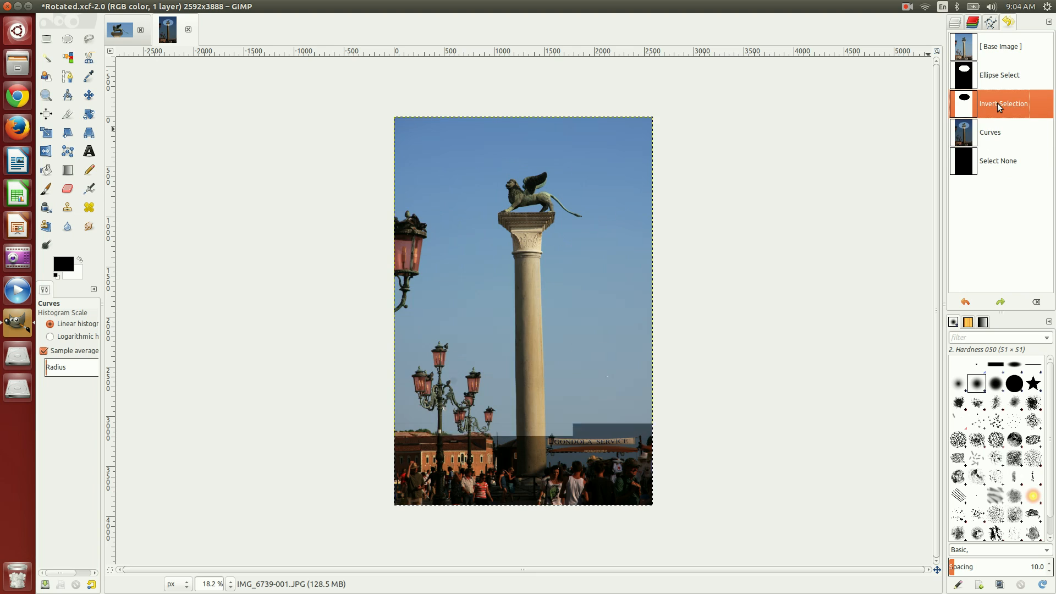
click(1002, 78)
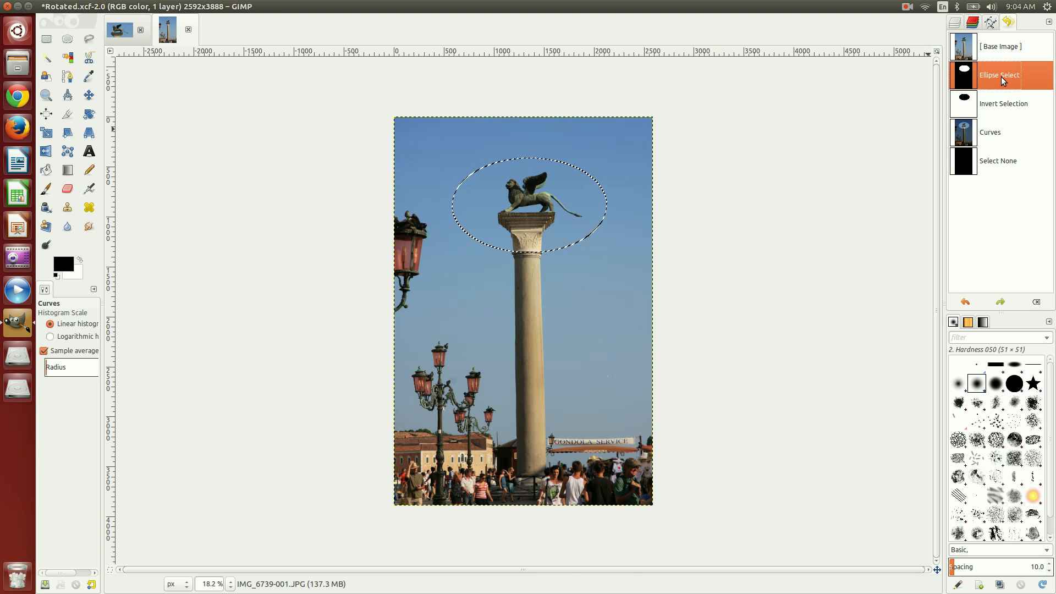
- Return the image to its Select None history state and save it as PA-L1-urves.xcf in the Lesson01 folder
click(998, 160)
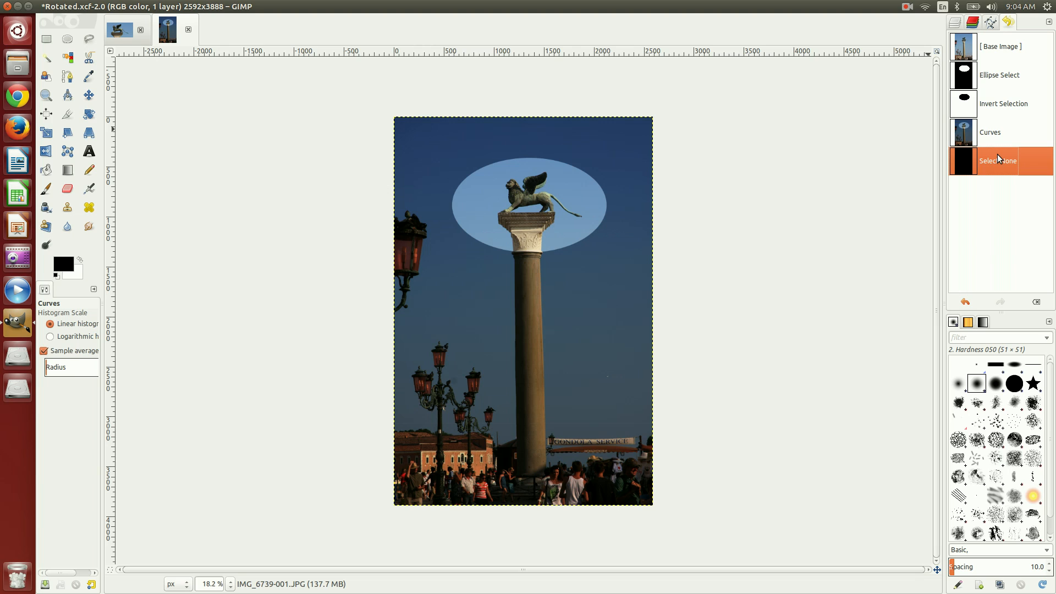
mouse_move(49, 12)
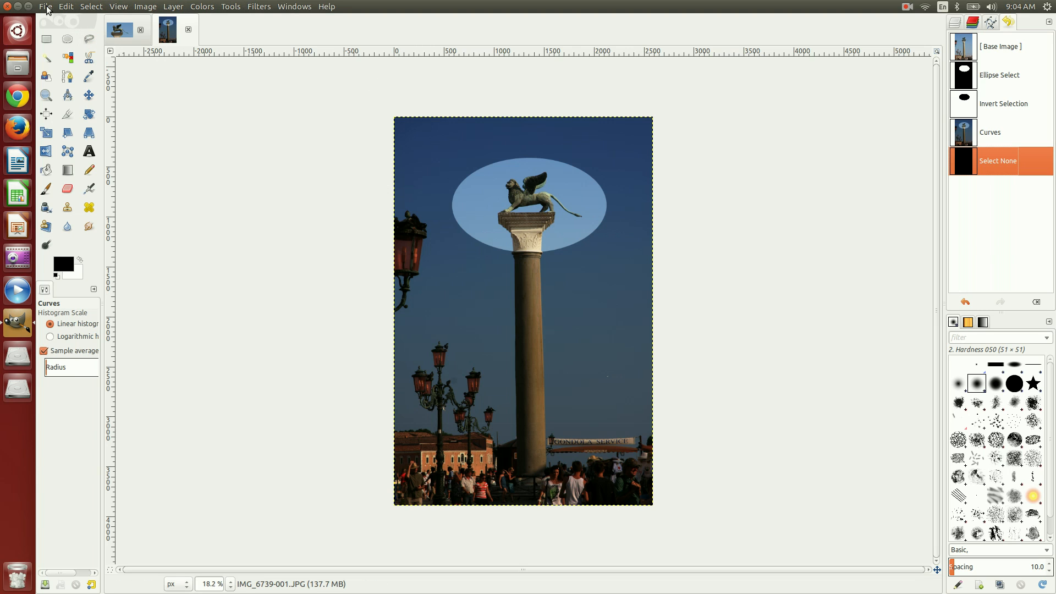
click(47, 9)
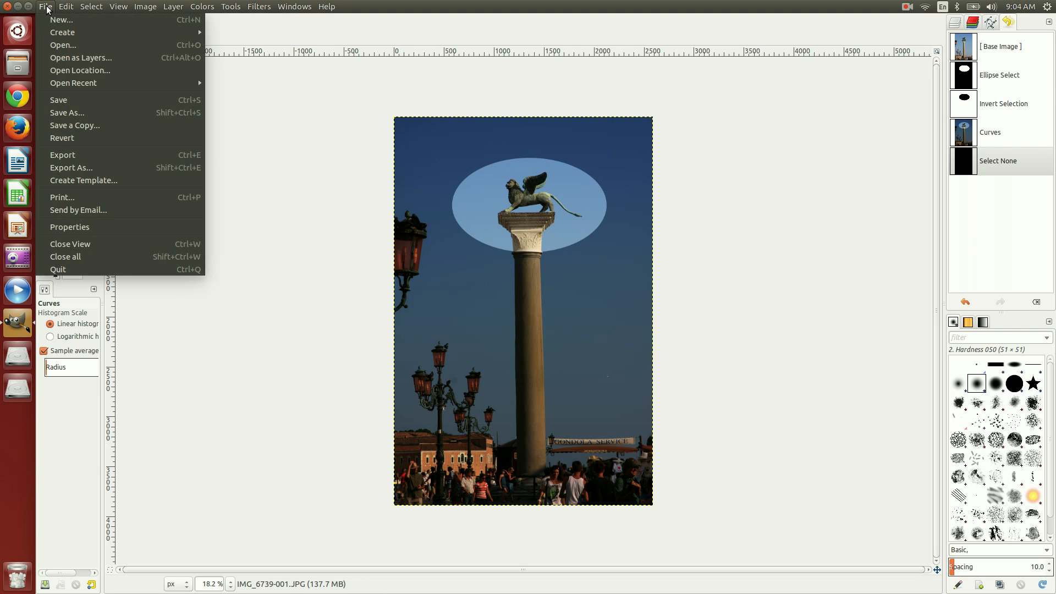
click(68, 113)
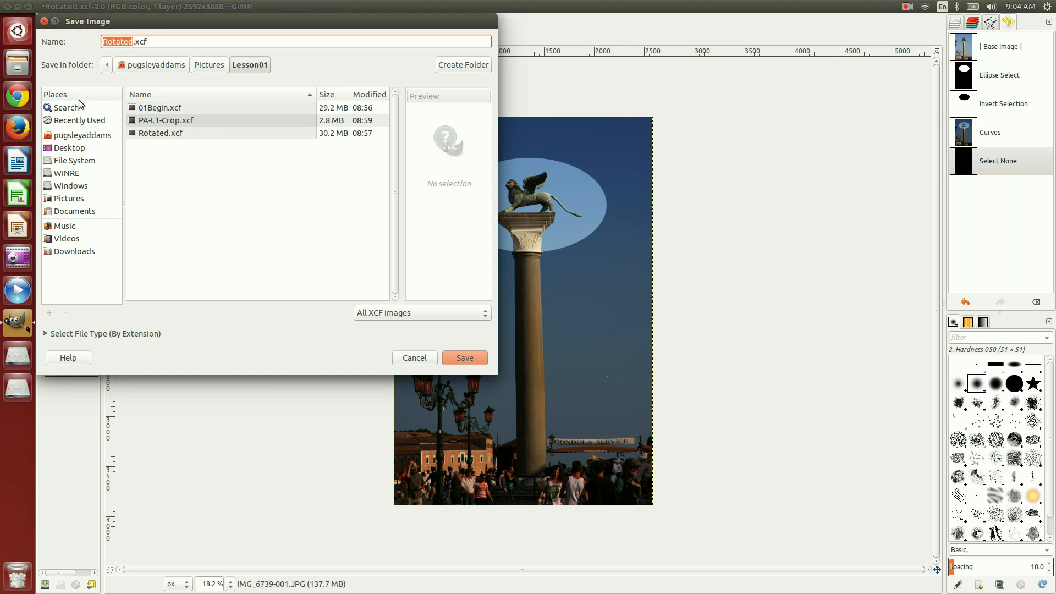
text(PA-)
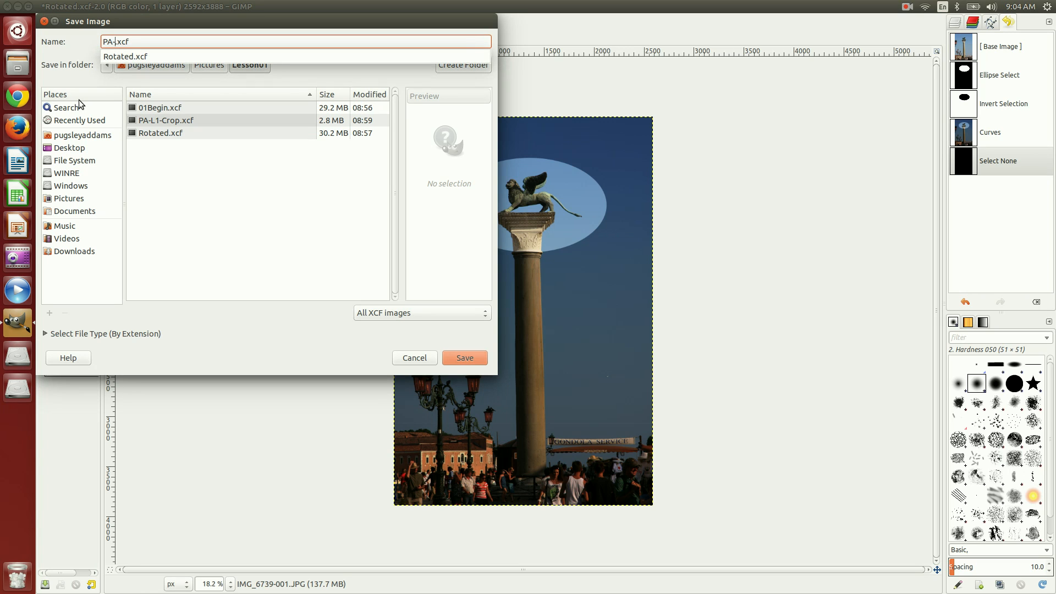
text(L1-urves)
key(Return)
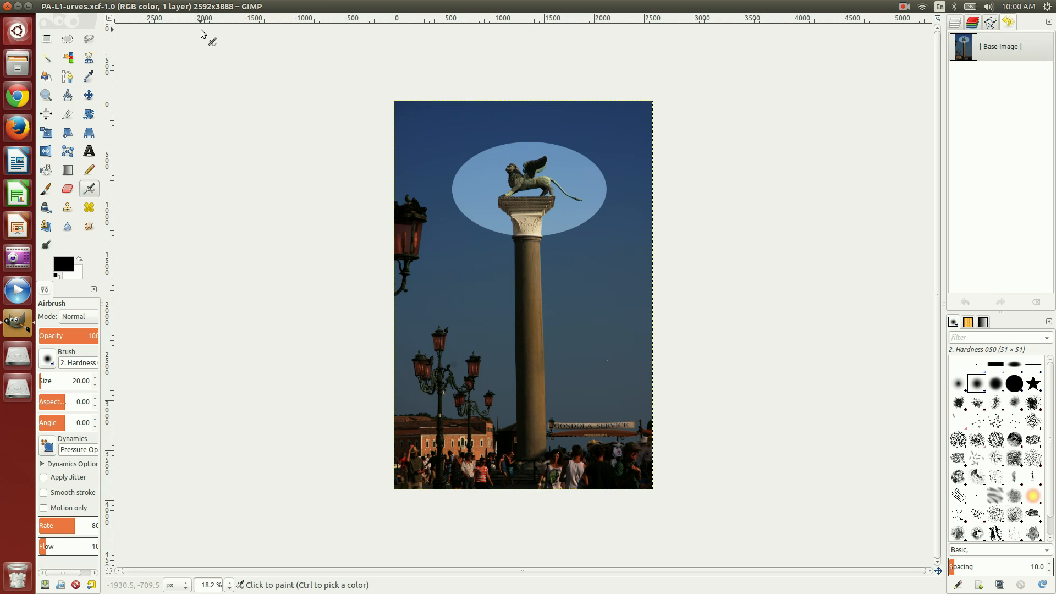
mouse_move(194, 10)
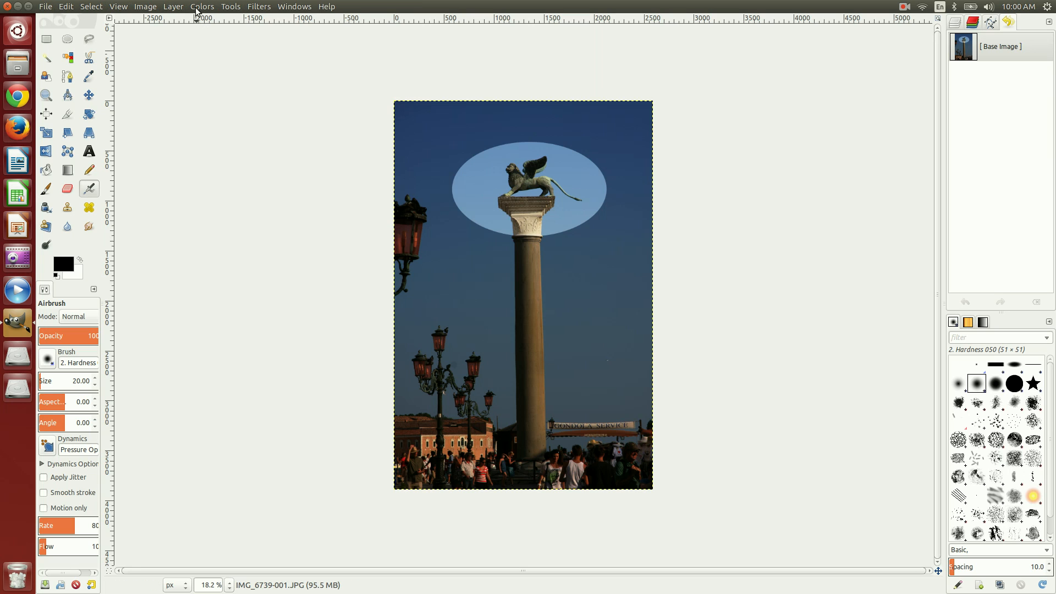
click(152, 7)
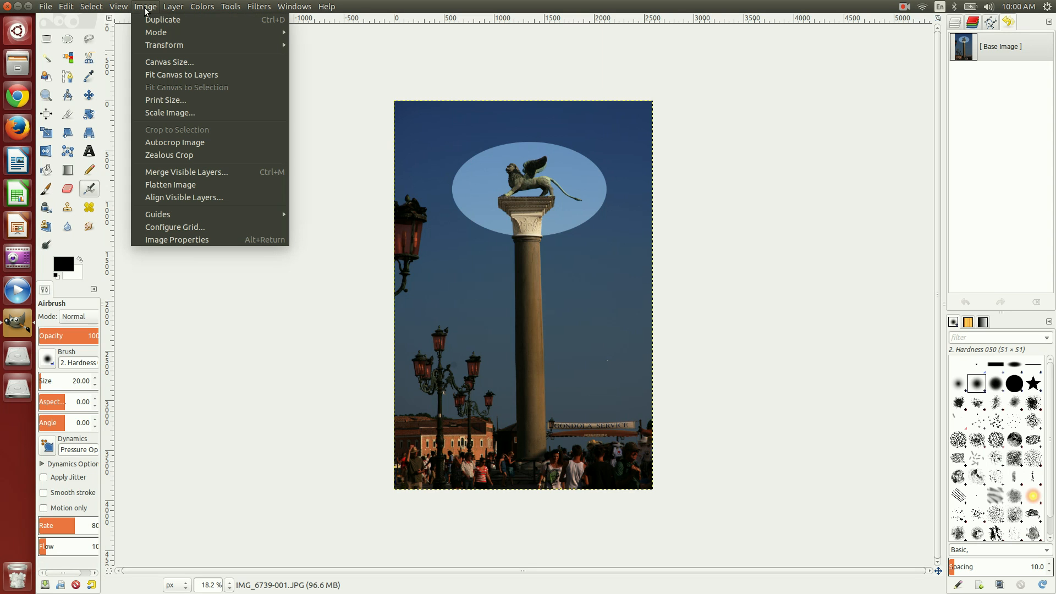
click(160, 112)
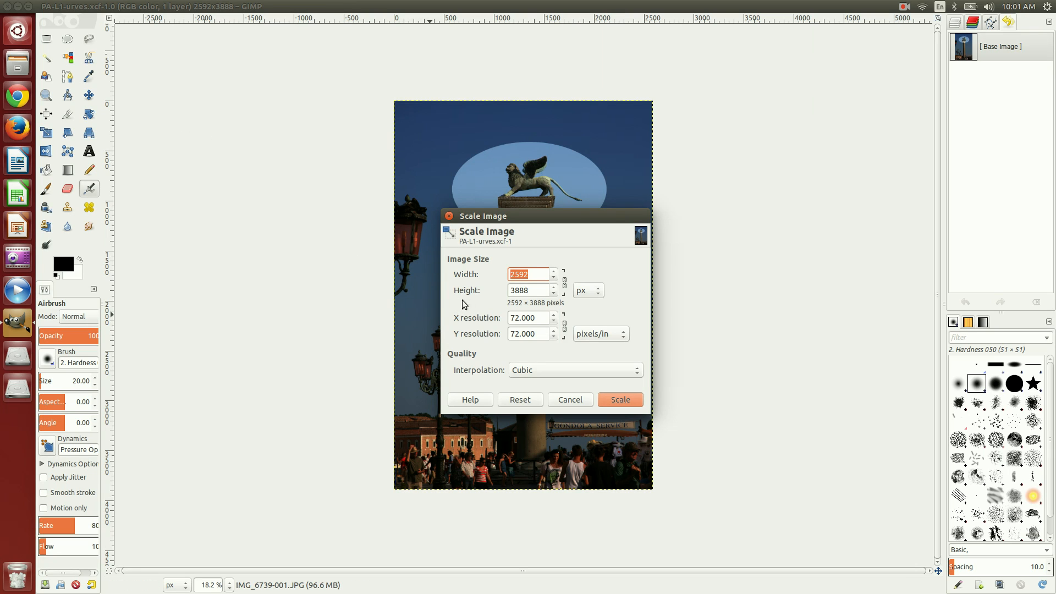
click(565, 285)
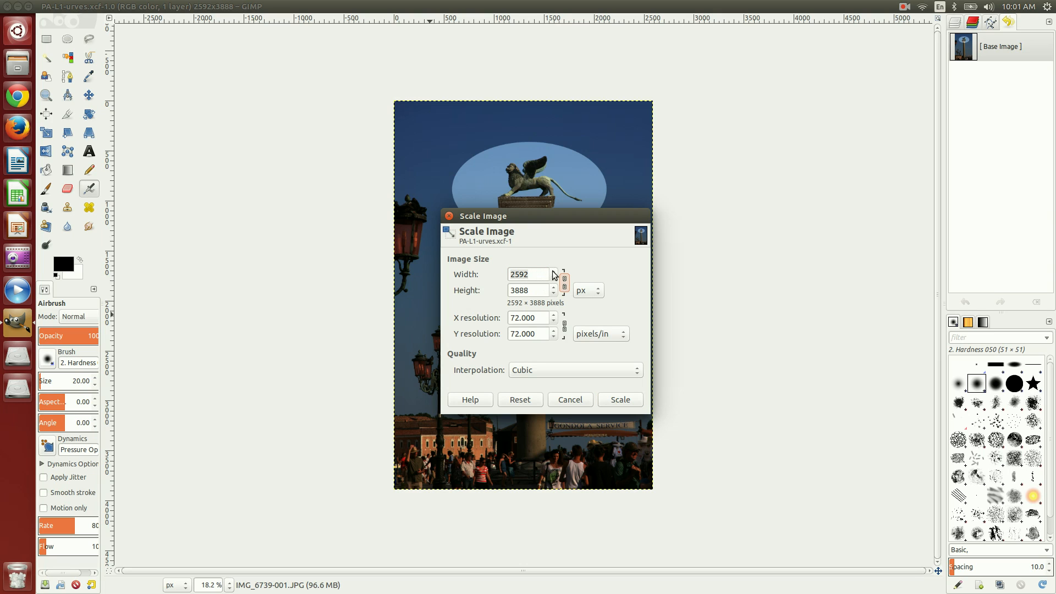
click(553, 271)
click(553, 279)
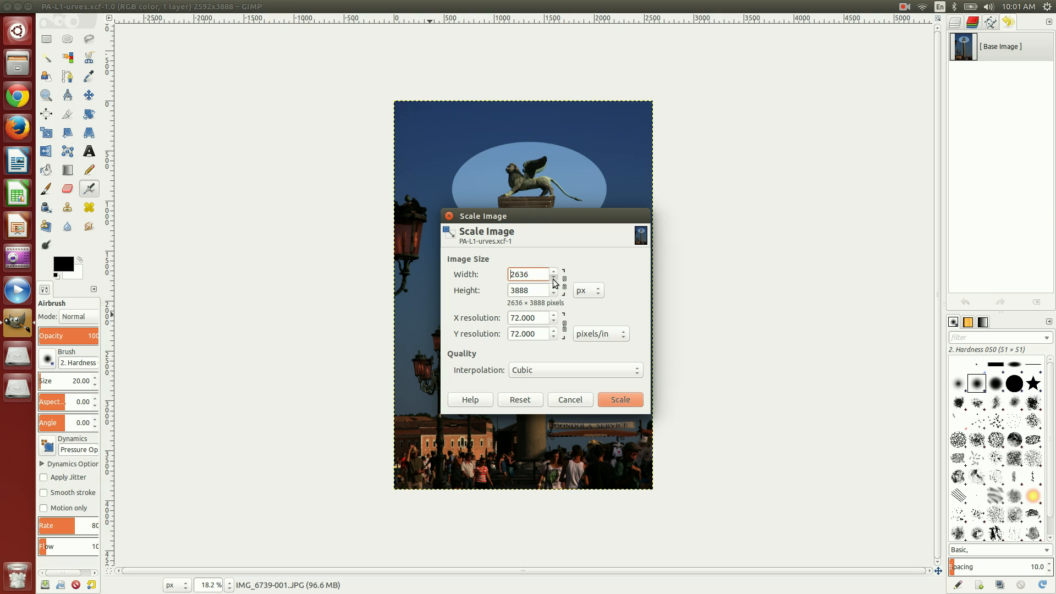
click(556, 271)
click(566, 399)
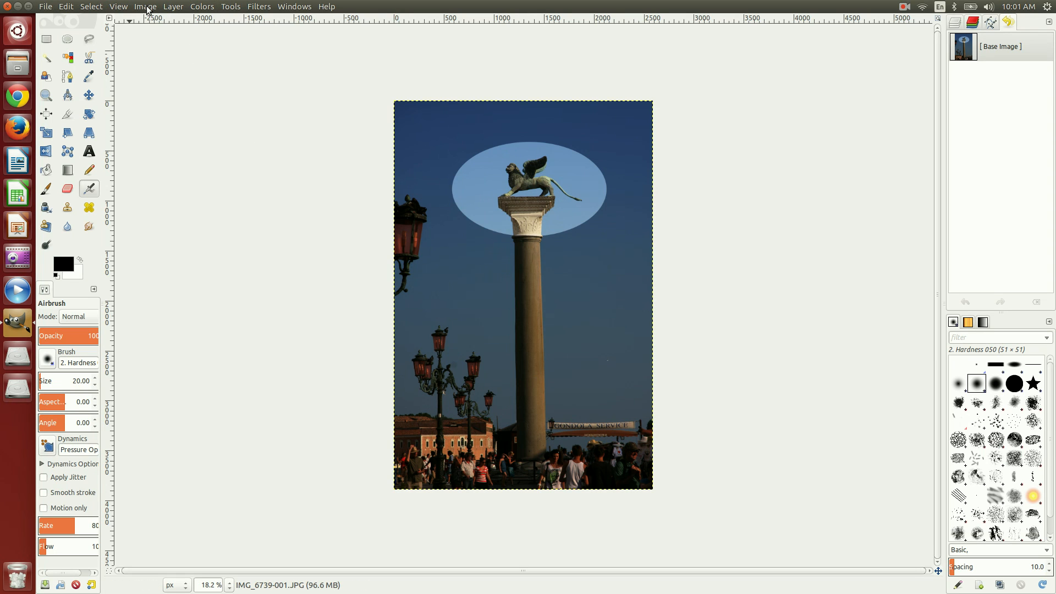
- Scale the image proportionally to a height of 1000 px, keeping Cubic interpolation
click(146, 6)
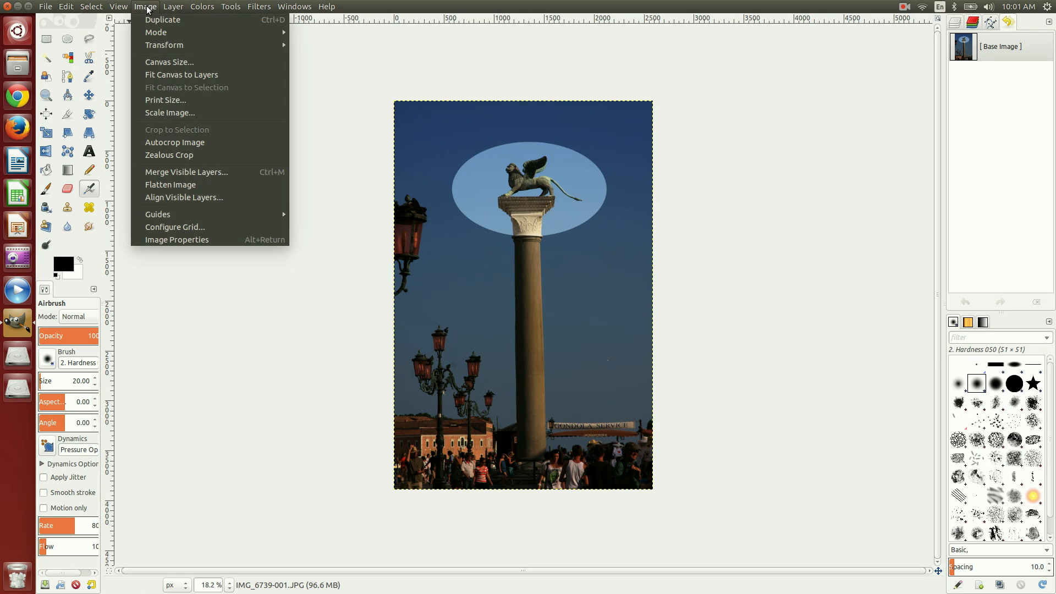
click(162, 114)
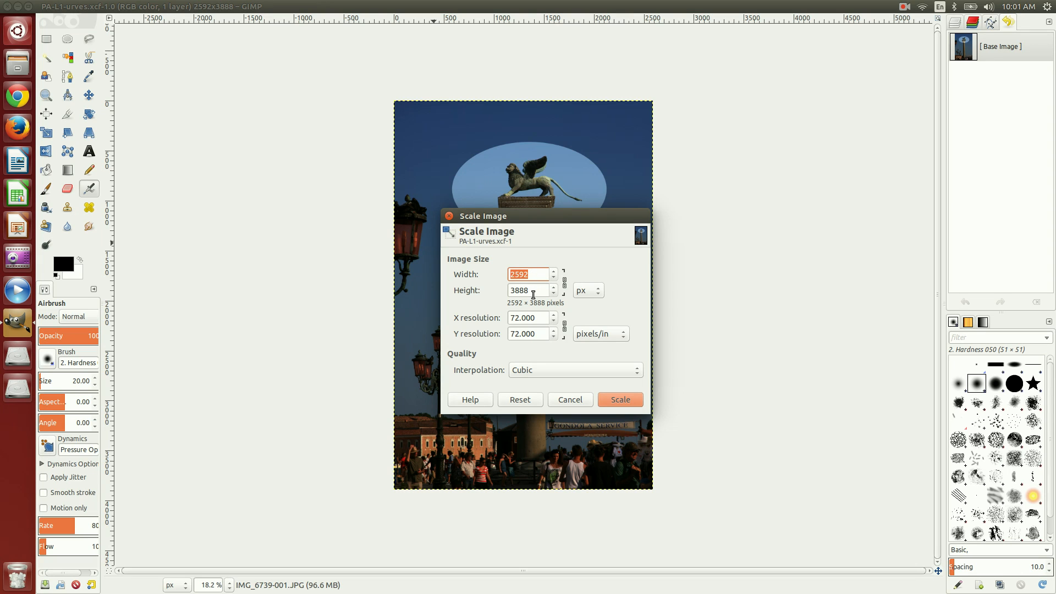
drag(534, 290, 491, 289)
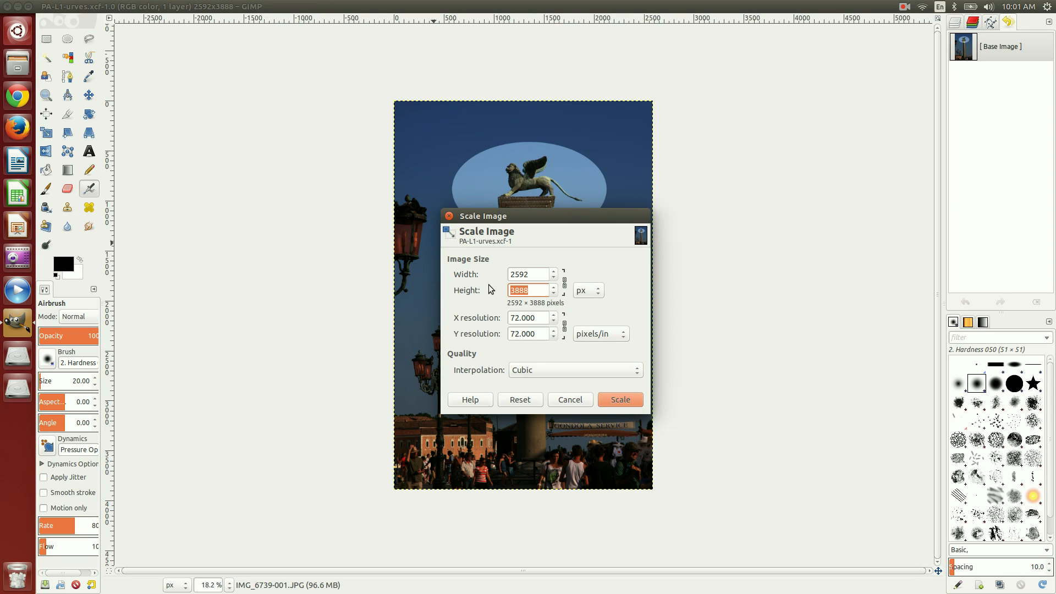
text(1000)
click(630, 399)
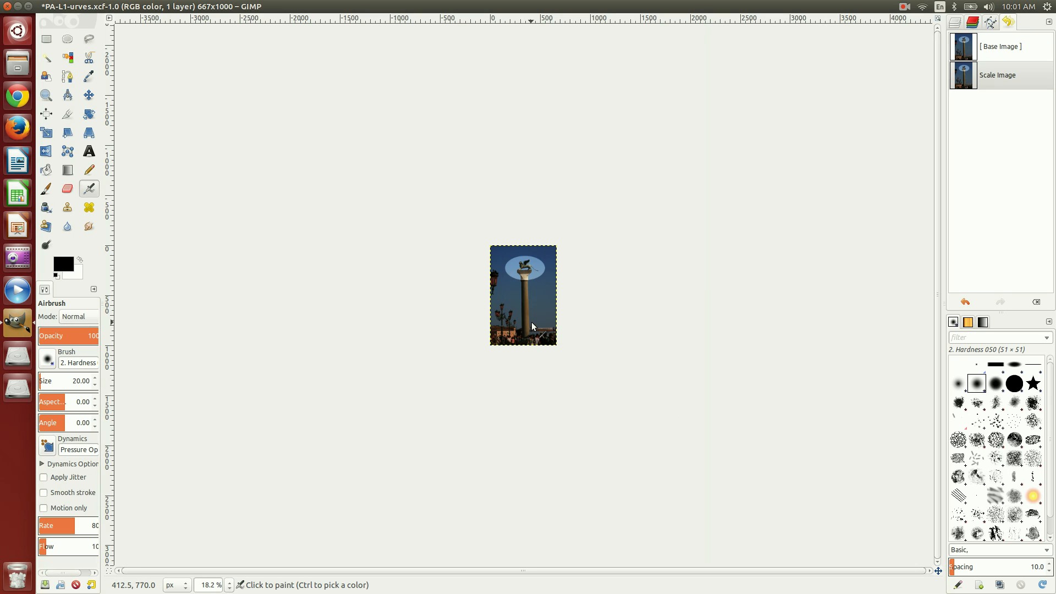
- Save the scaled image to its existing PA-L1-urves.xcf file
click(228, 585)
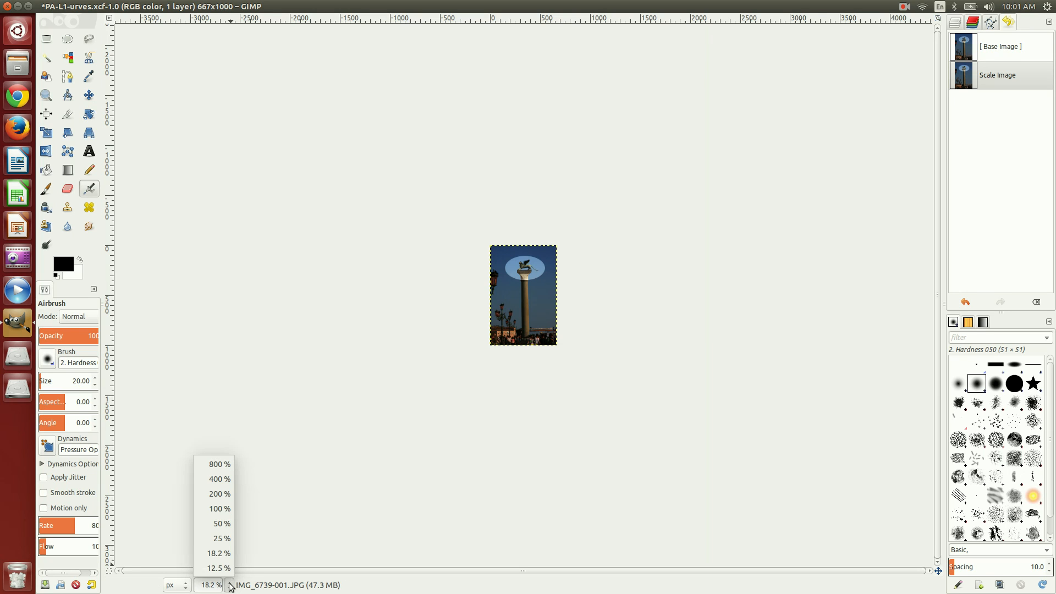
click(221, 510)
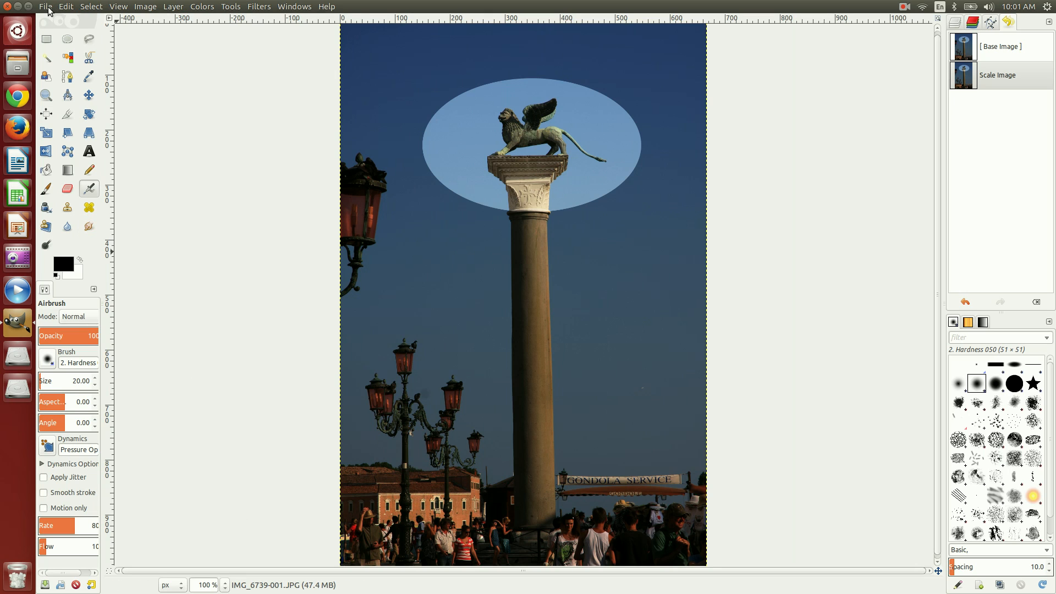
click(47, 8)
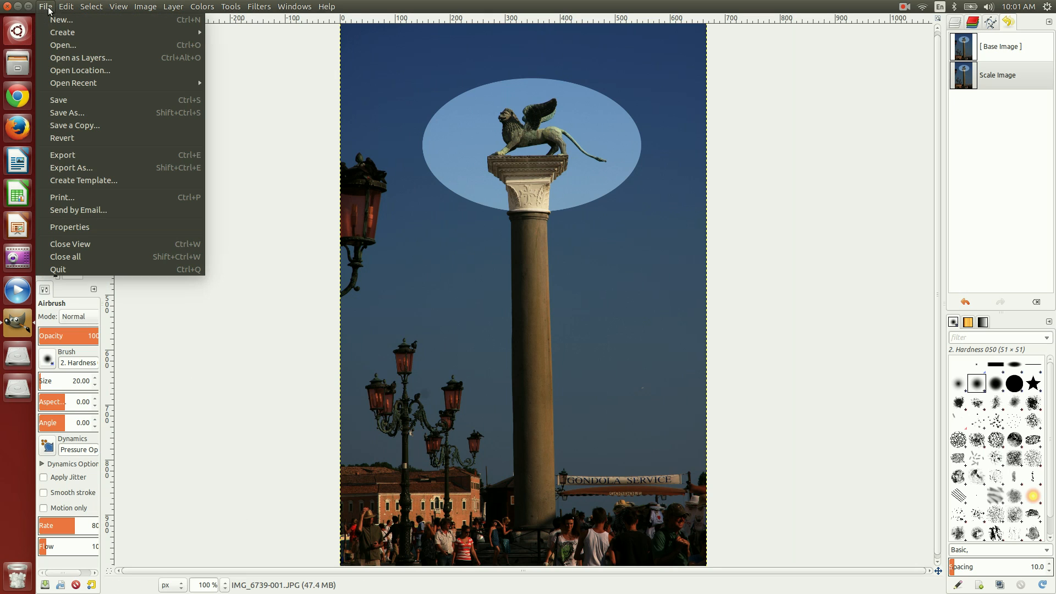
click(59, 100)
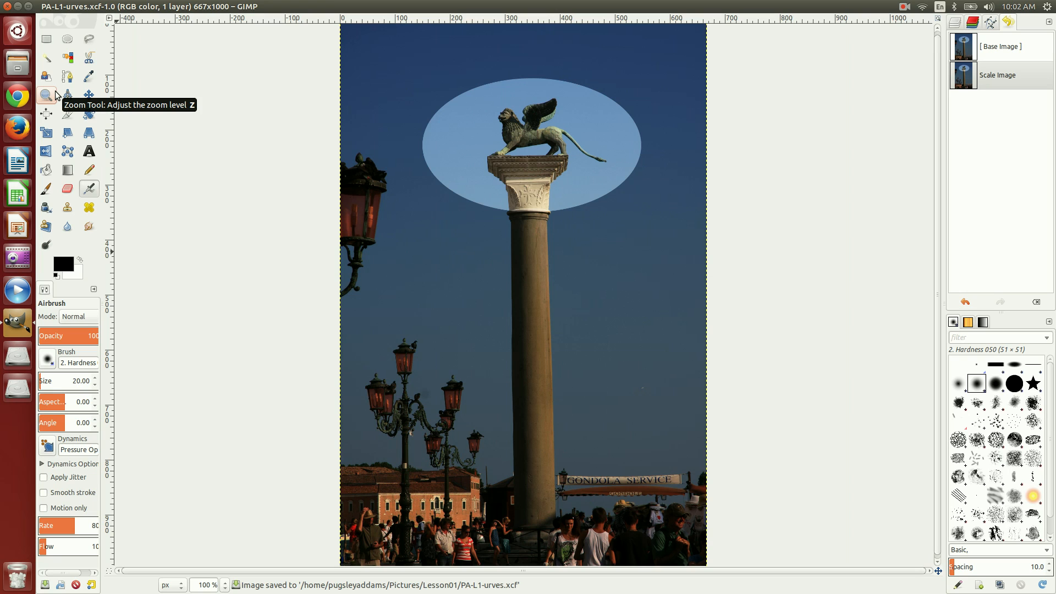
- Switch to the file manager and compare the properties of PA-L1-urves.xcf and Rotated.xcf in the Pictures/Lesson01 folder
click(17, 65)
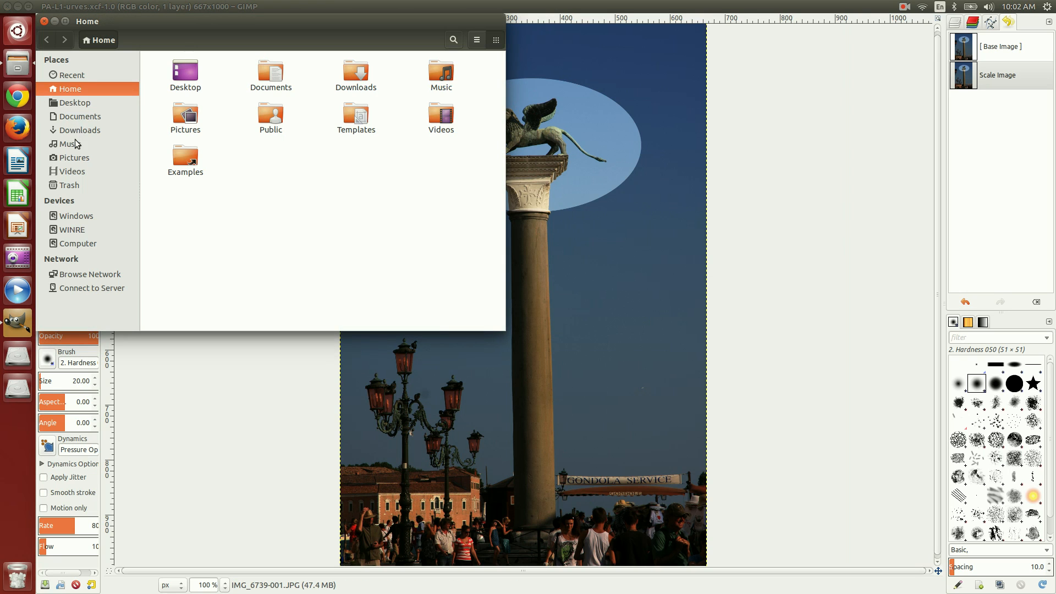
click(70, 159)
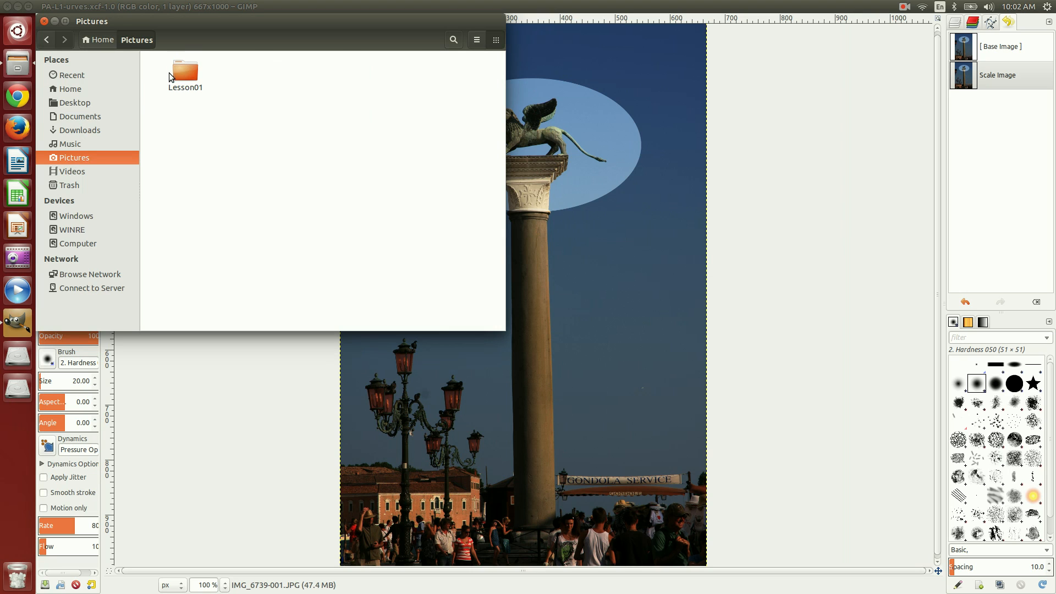
double_click(177, 75)
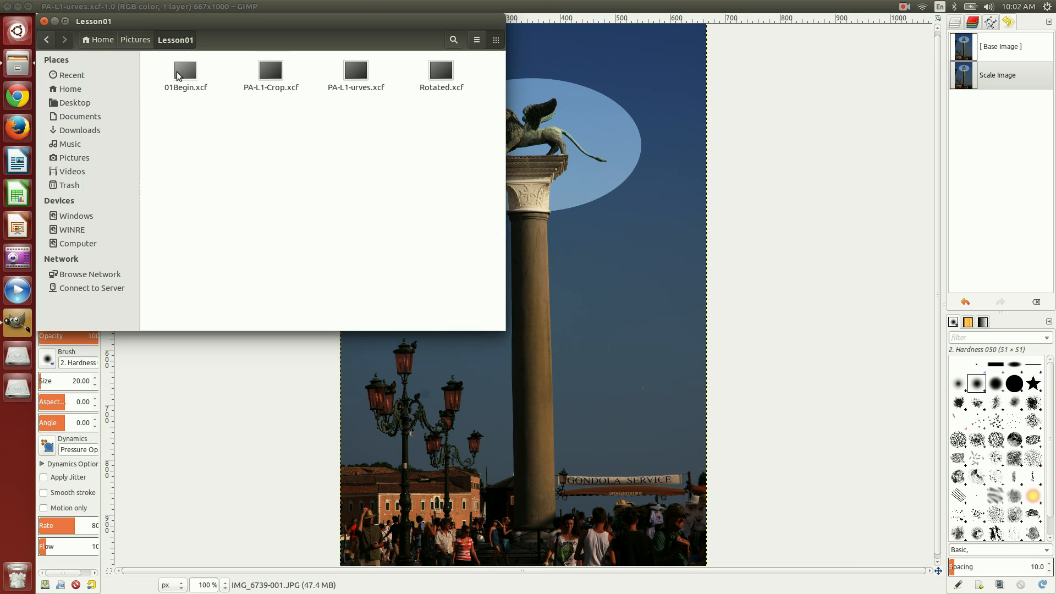
right_click(346, 90)
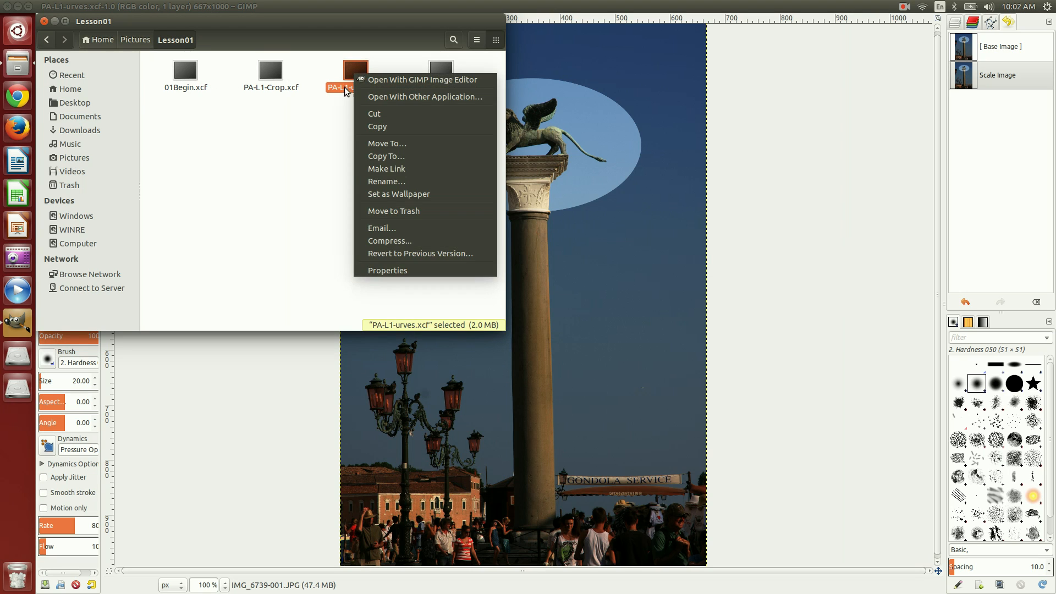
click(384, 269)
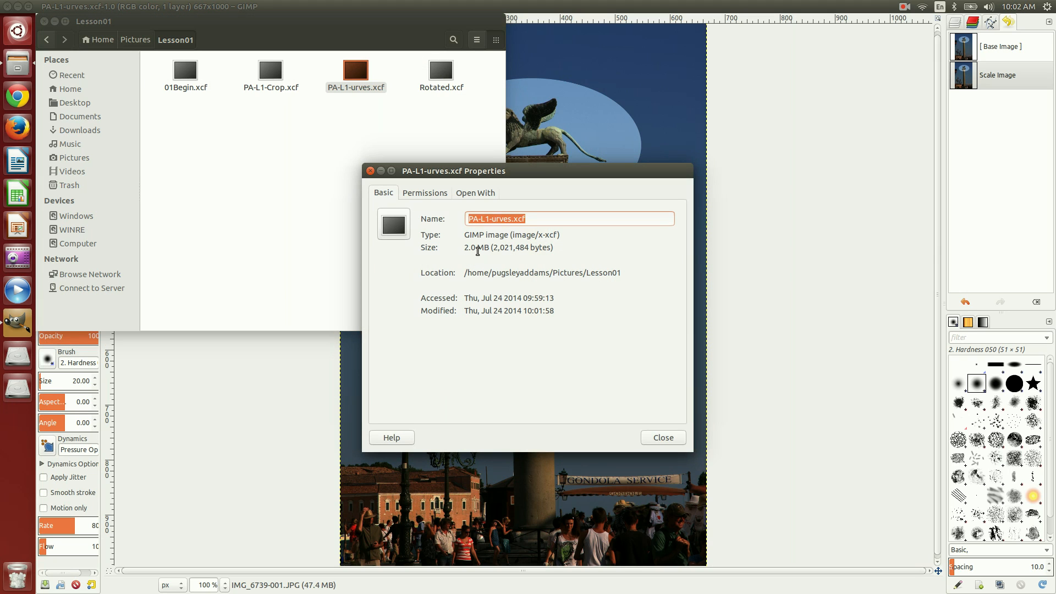
right_click(440, 74)
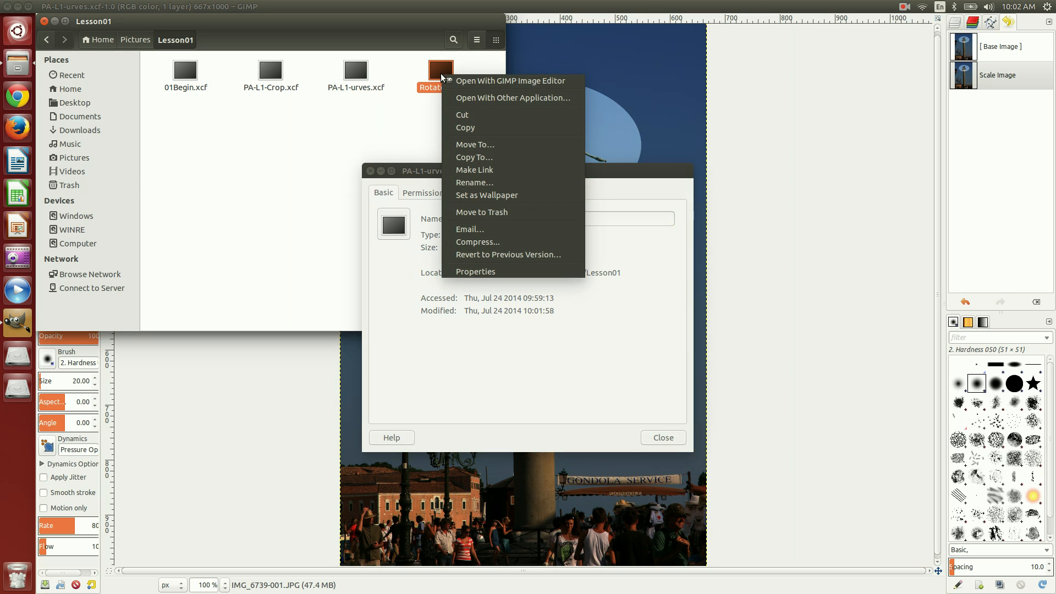
click(493, 270)
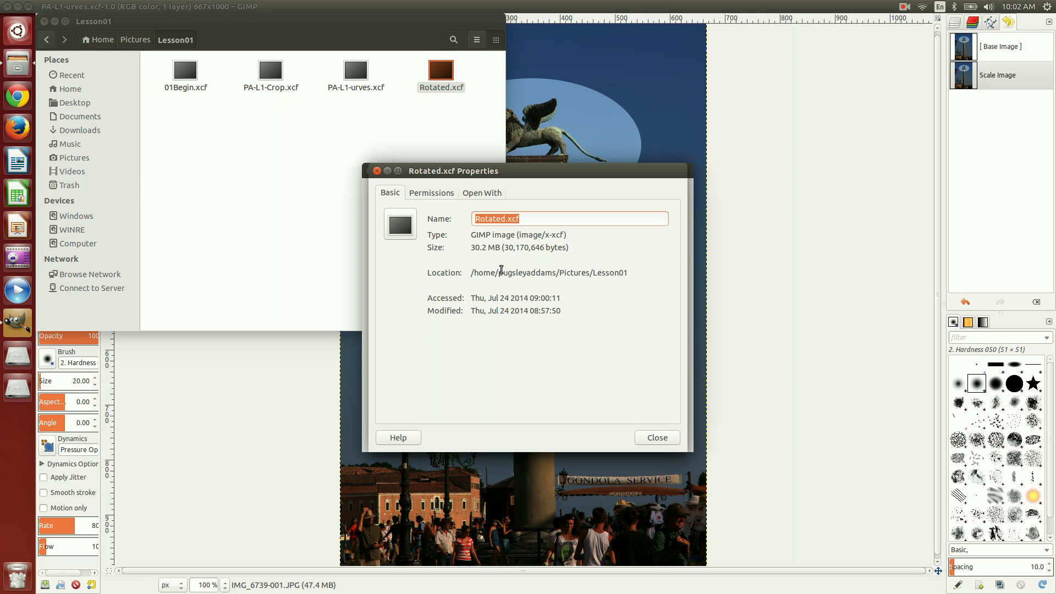